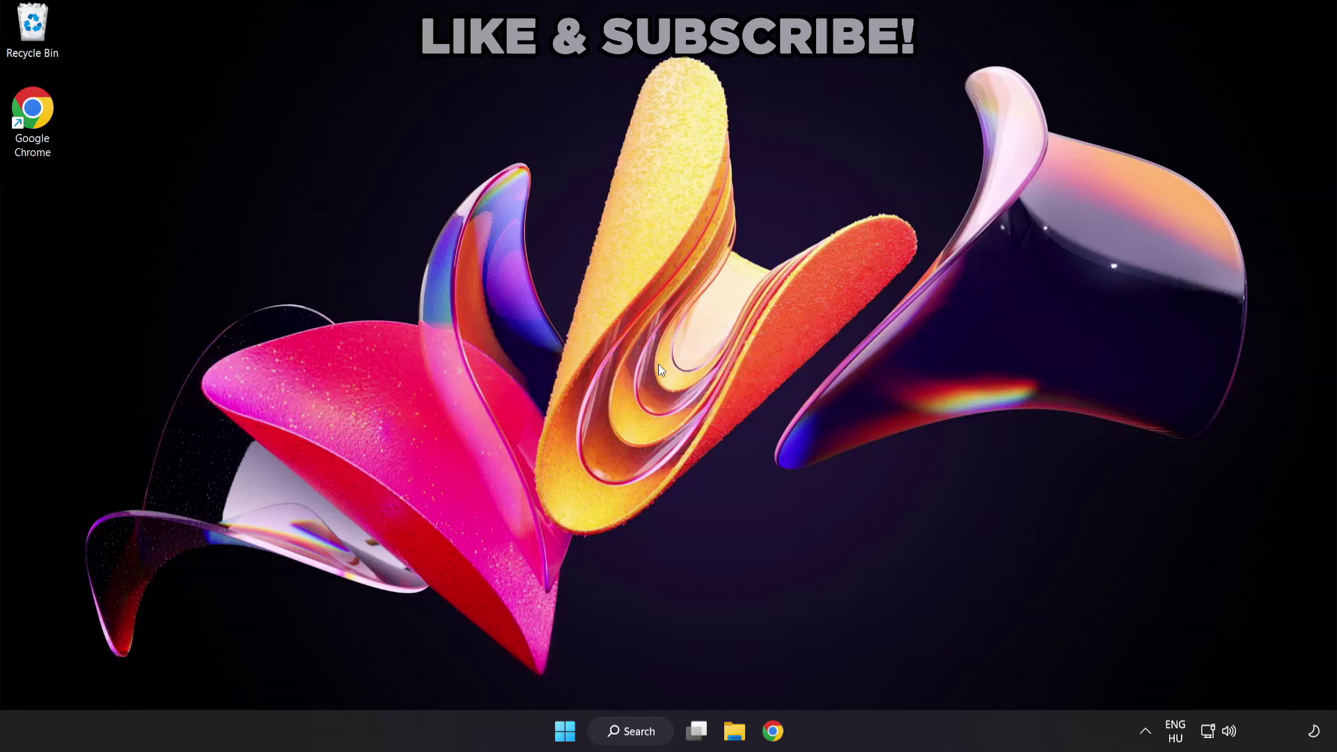
# - Search Windows for 'device manager' and launch the Device Manager best match
pyautogui.click(640, 732)
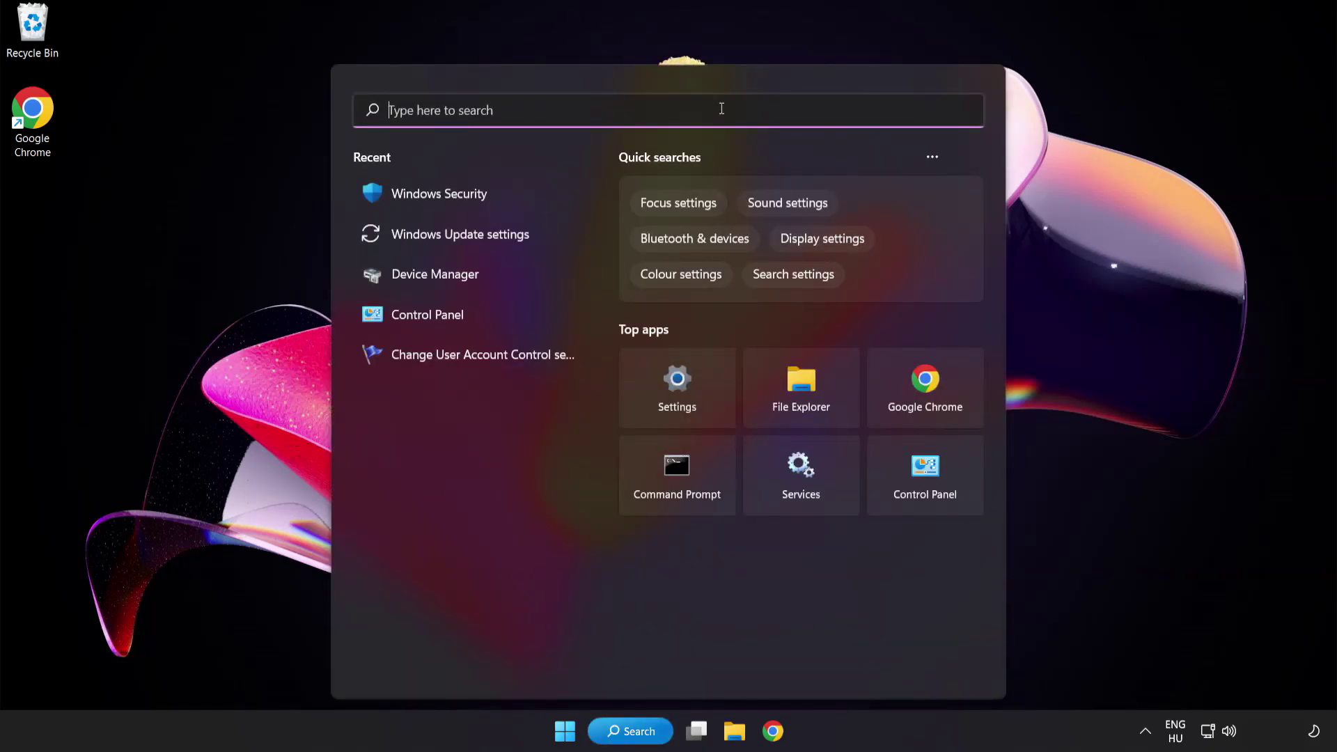
pyautogui.write('device ma')
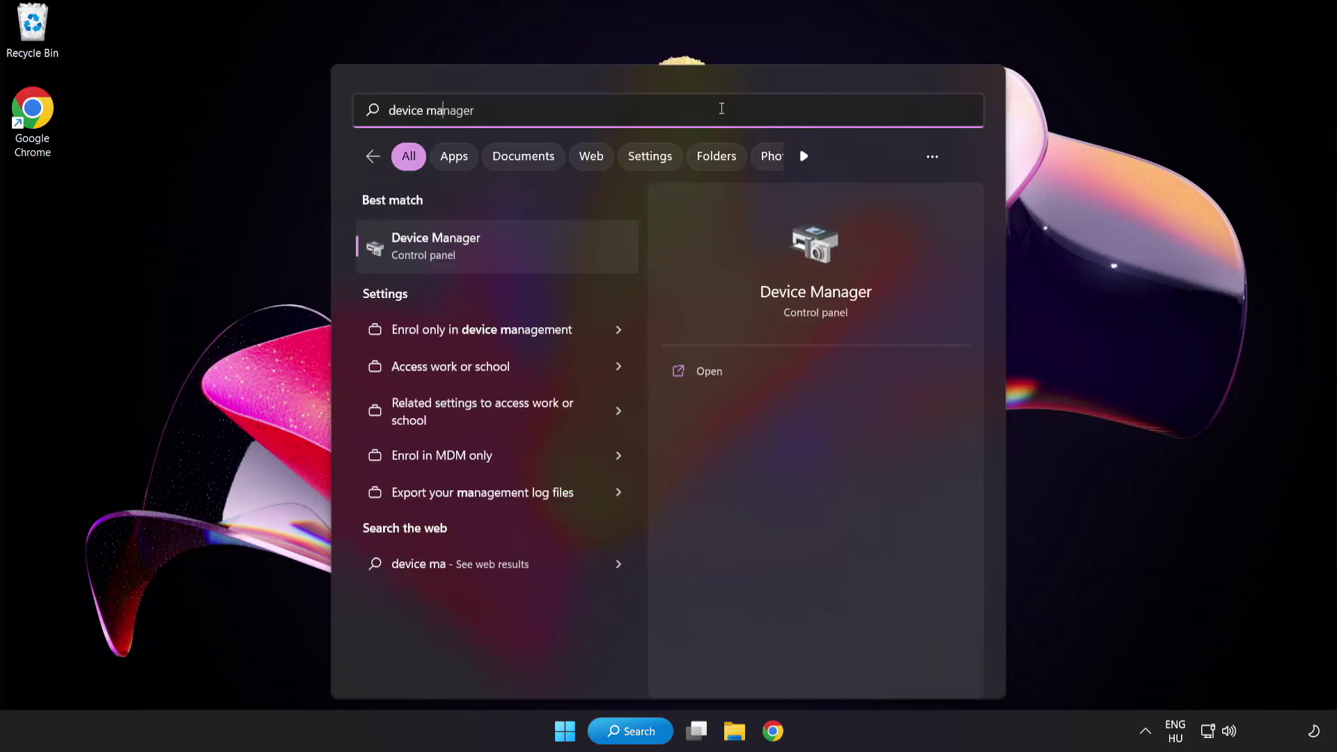
pyautogui.write('nager')
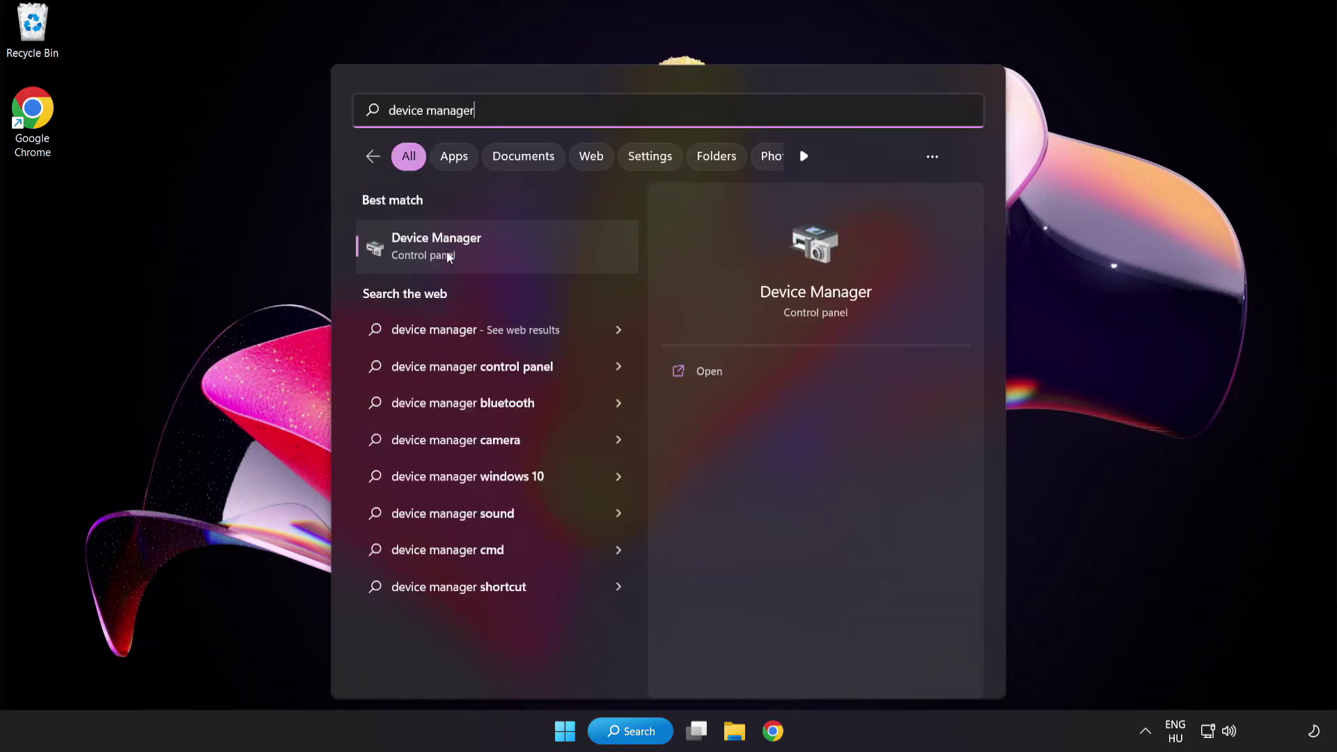
pyautogui.click(534, 250)
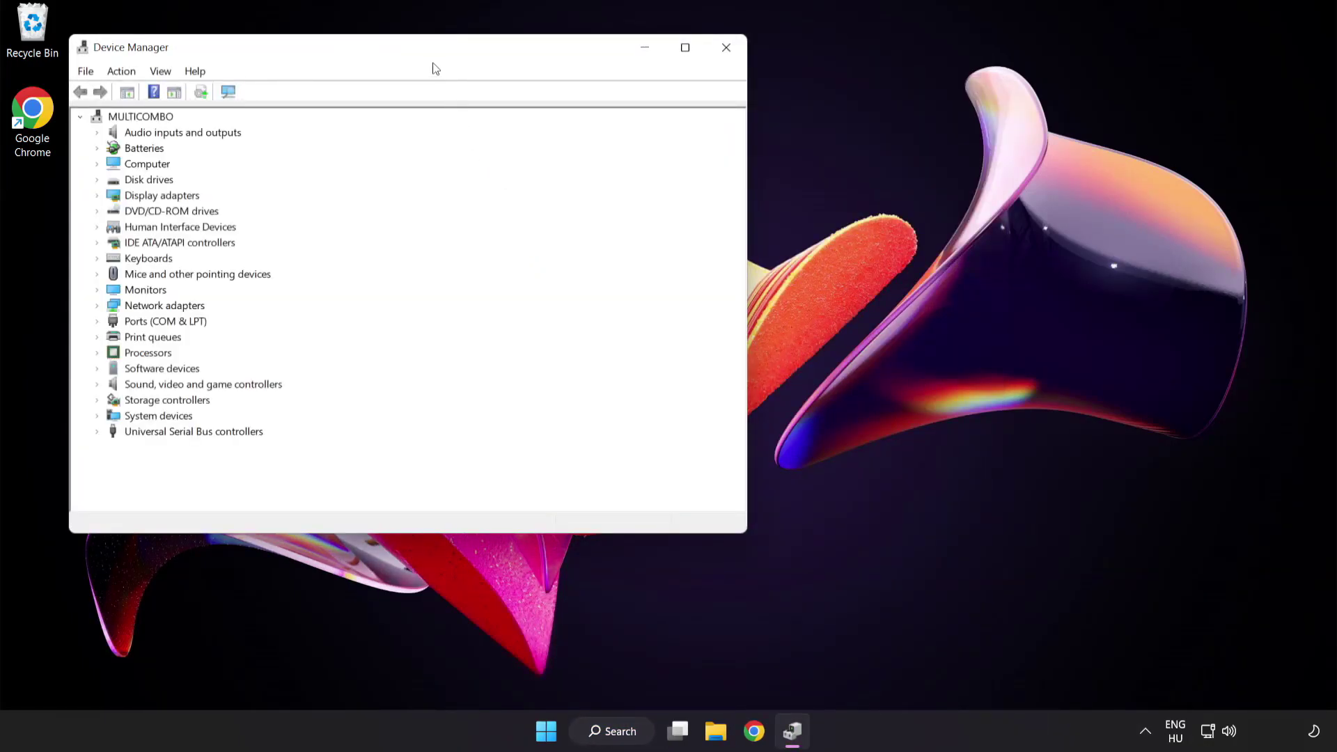
# - Expand Display adapters and bring up the driver options for the VMware SVGA 3D adapter
pyautogui.moveTo(432, 53); pyautogui.dragTo(654, 140)
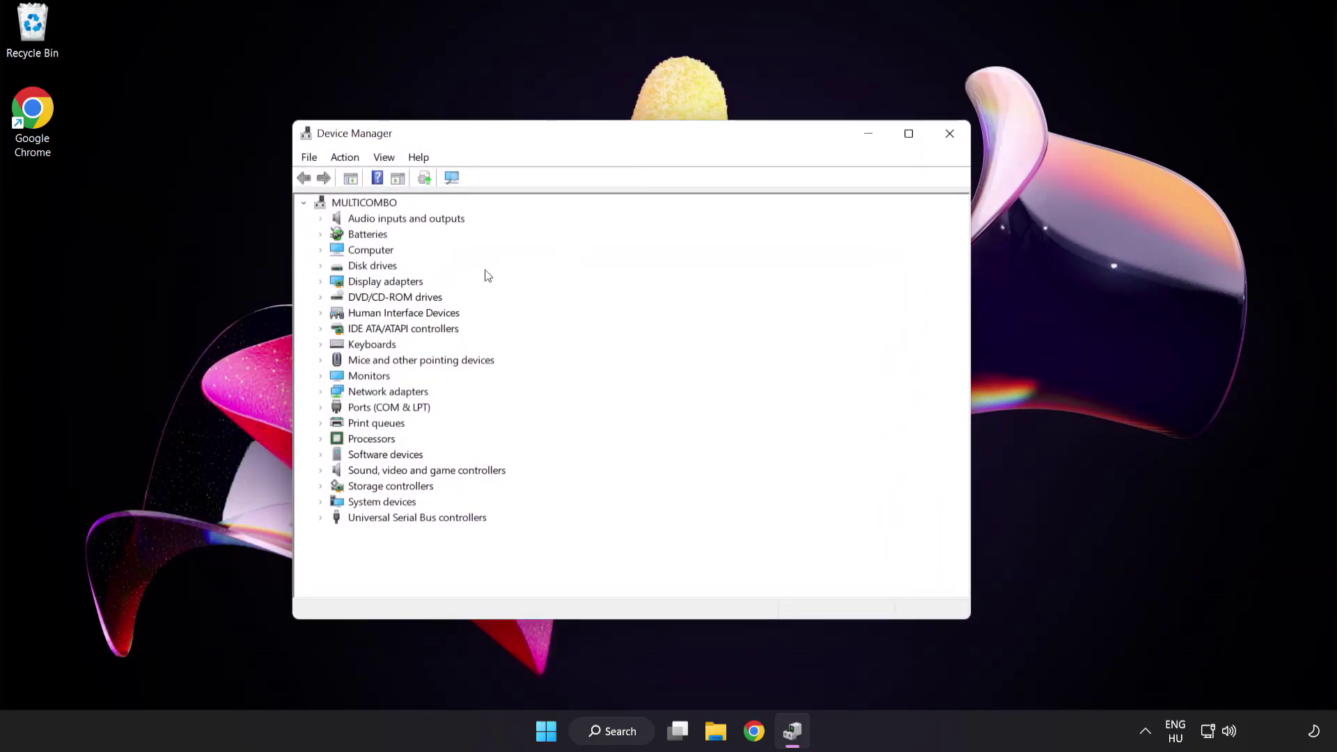
pyautogui.click(400, 286)
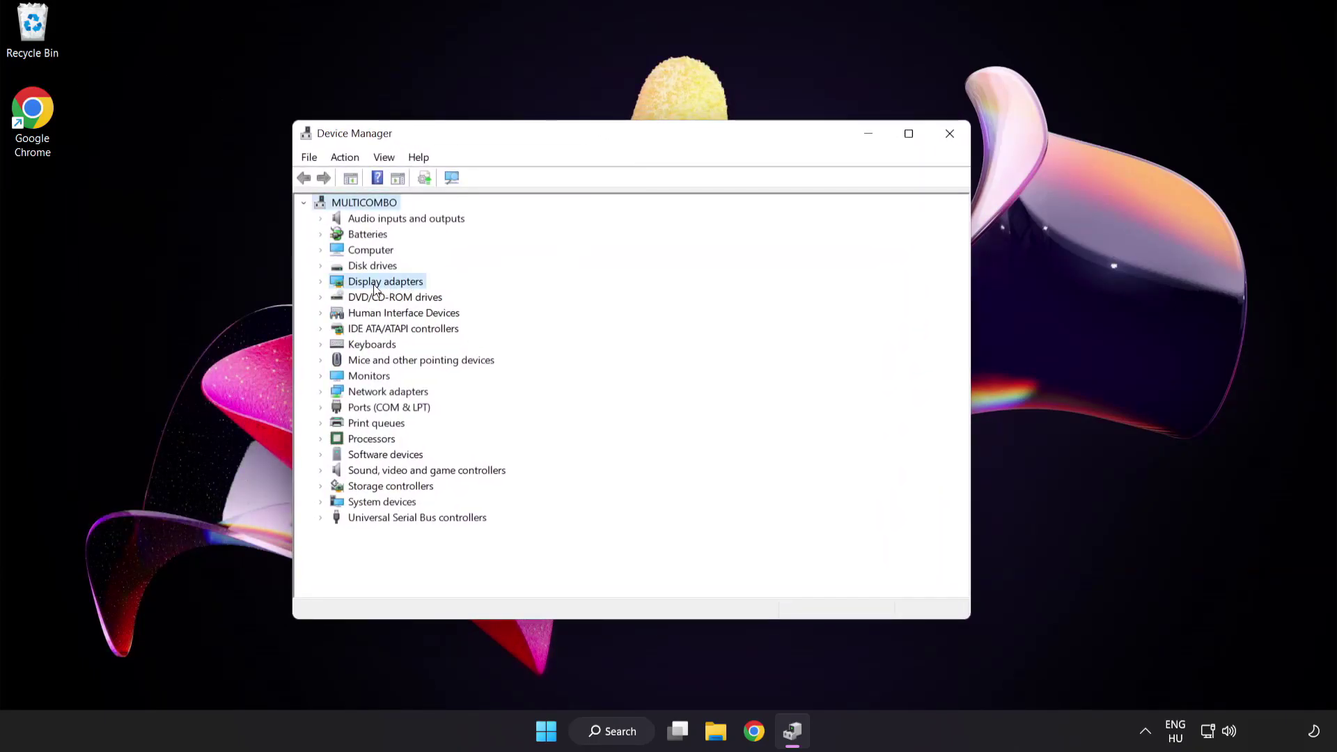
pyautogui.click(321, 282)
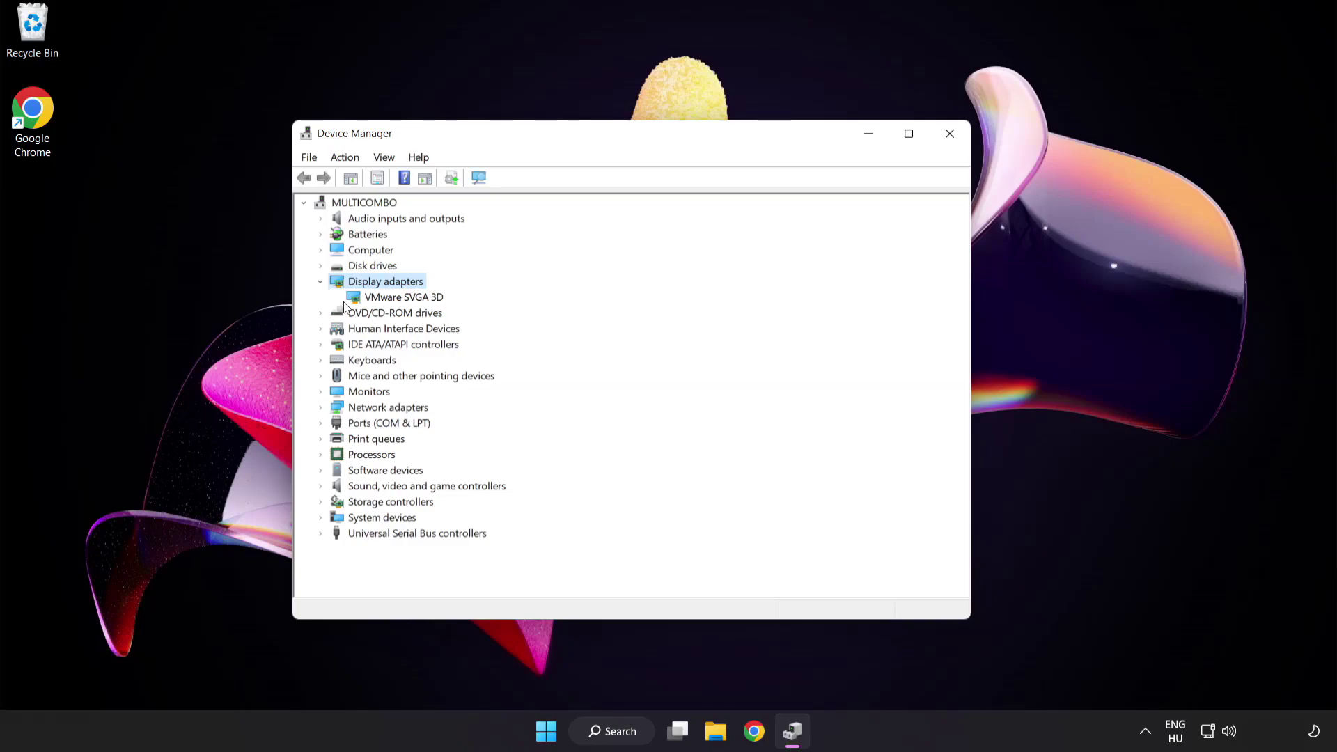
pyautogui.click(346, 302)
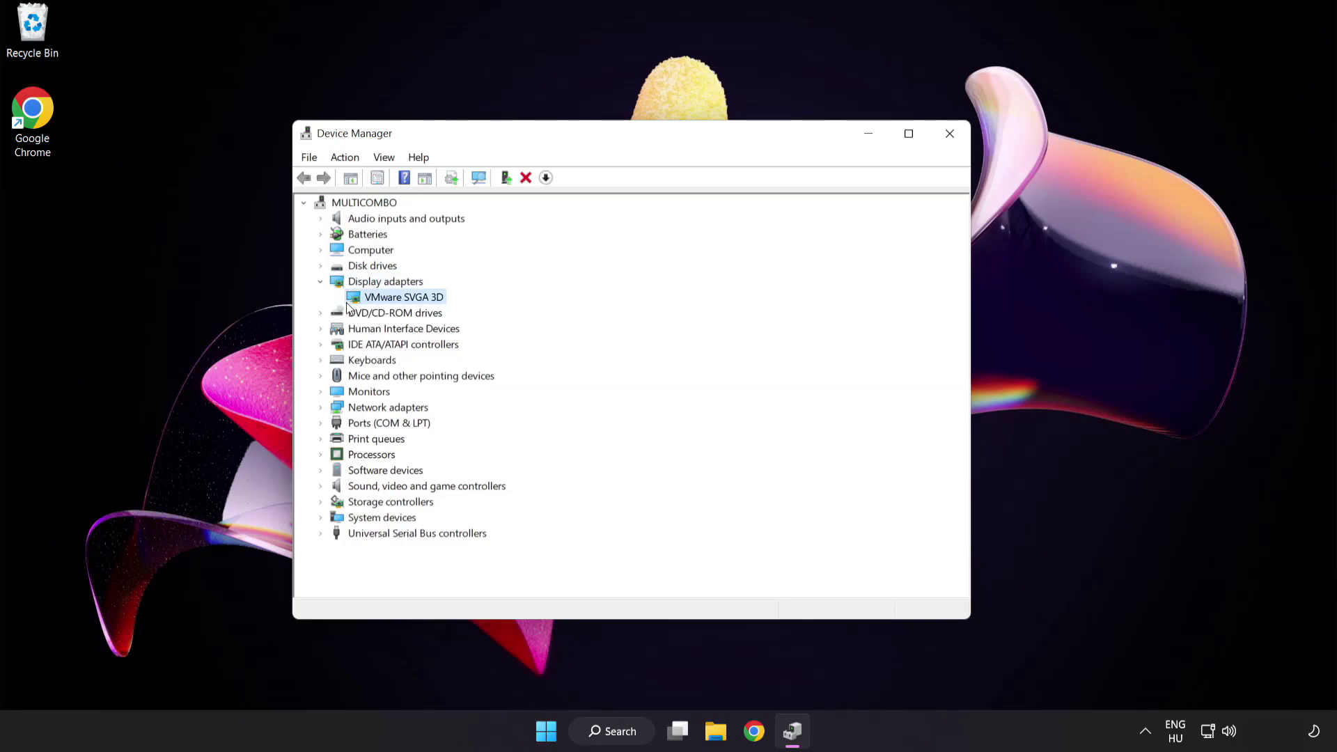
pyautogui.rightClick(394, 301)
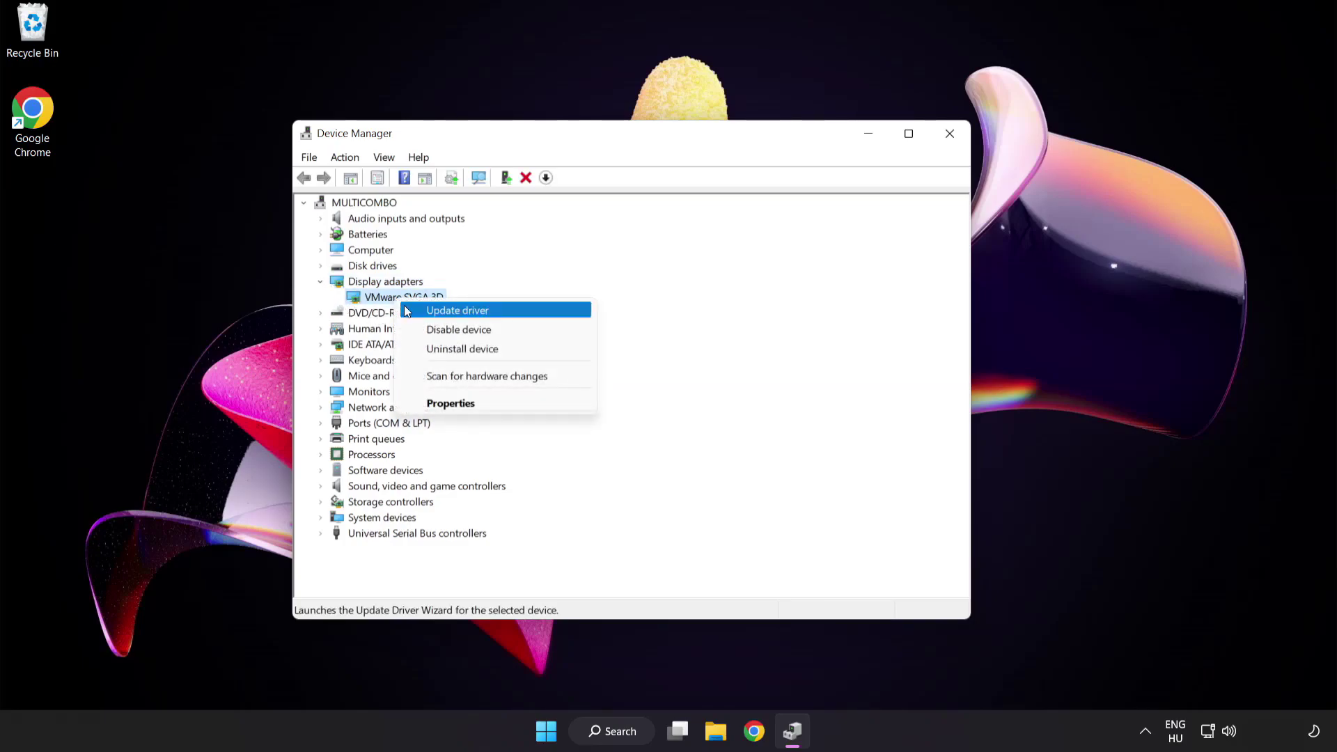
# - Auto-search for a VMware SVGA 3D driver, confirm the best is installed, and close Device Manager
pyautogui.click(518, 312)
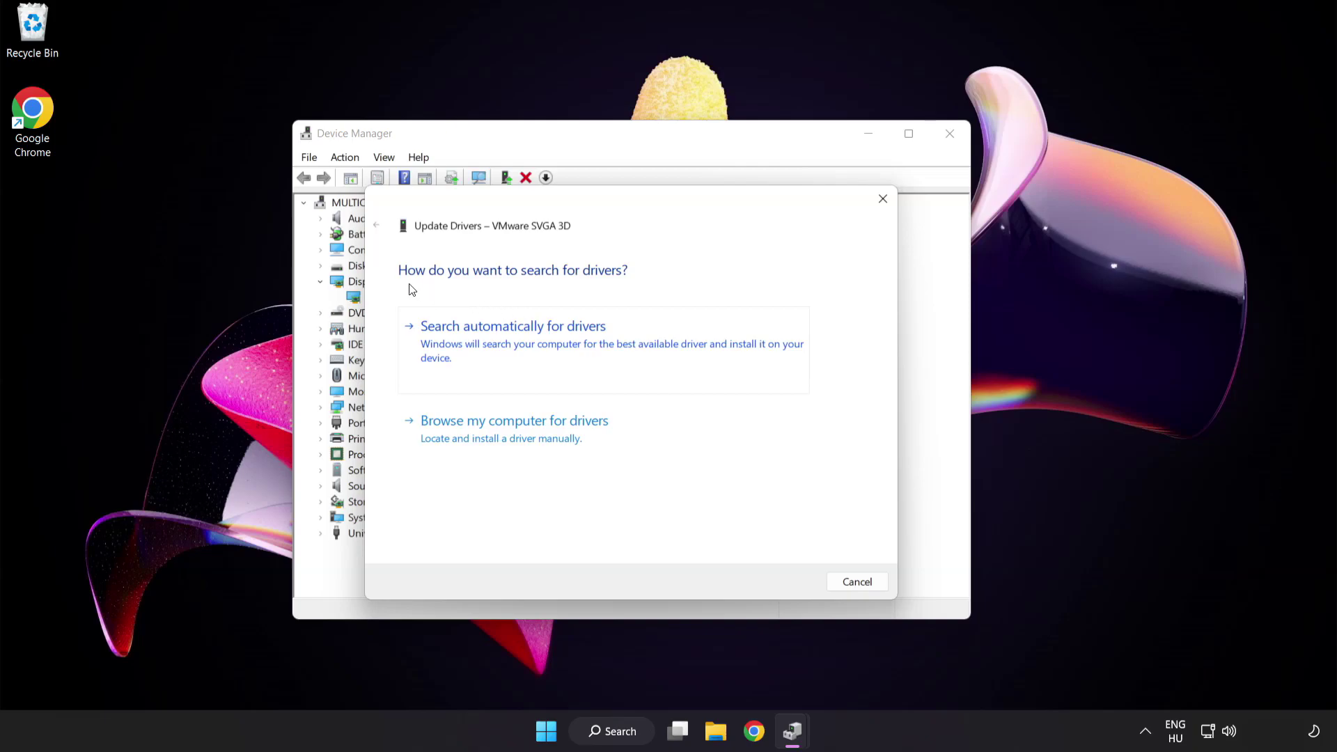
pyautogui.click(584, 346)
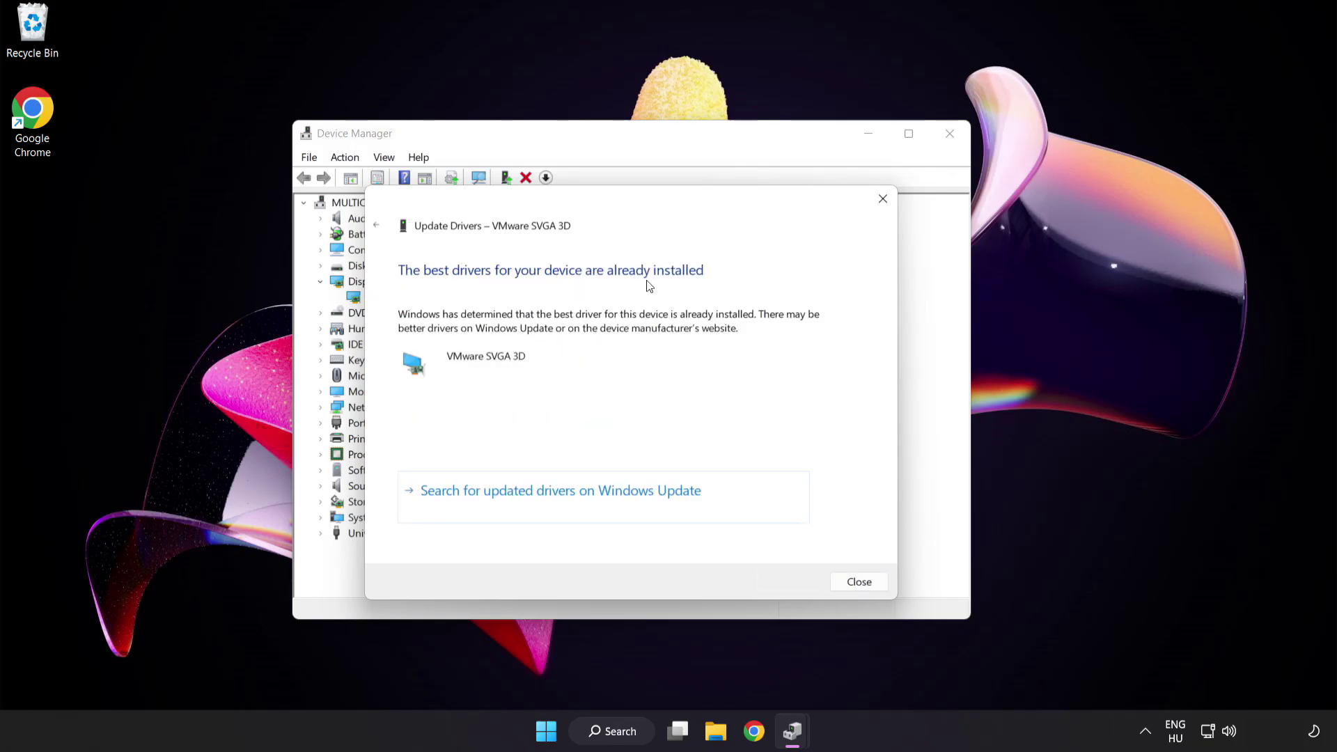
pyautogui.click(856, 586)
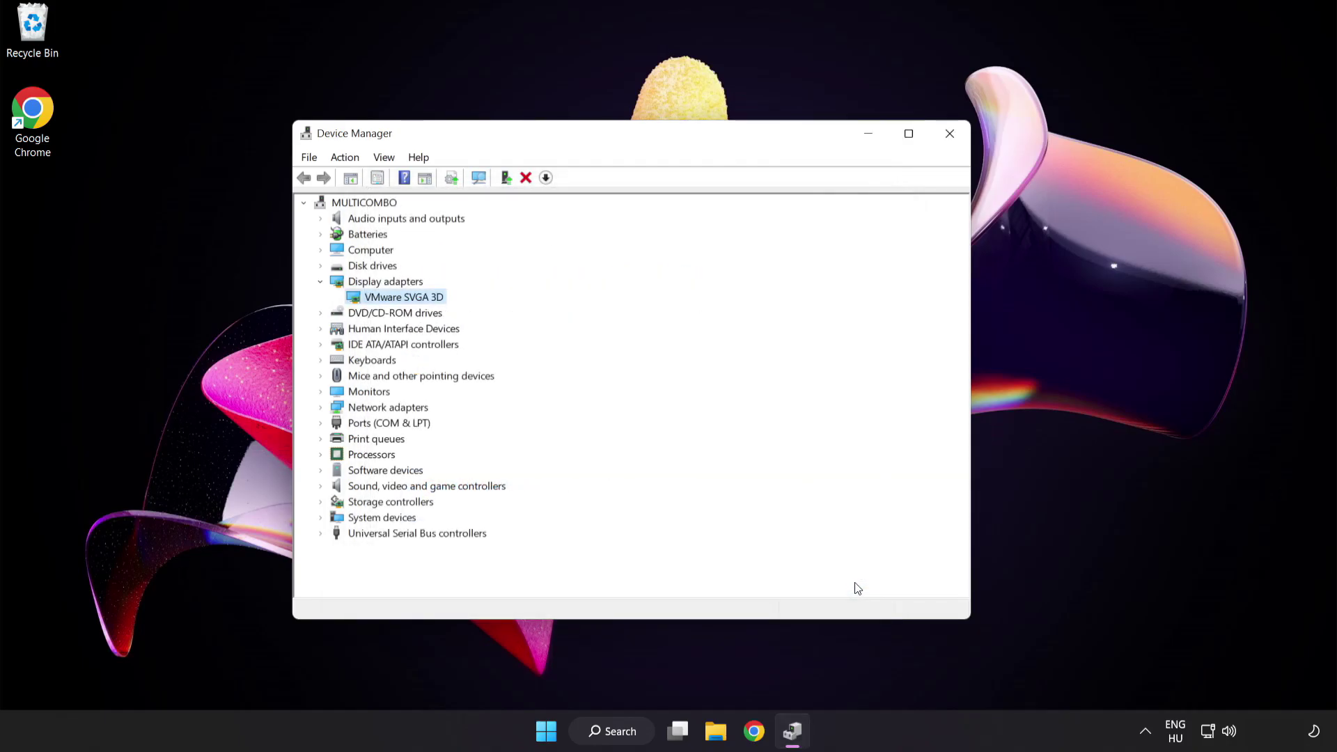
pyautogui.click(951, 137)
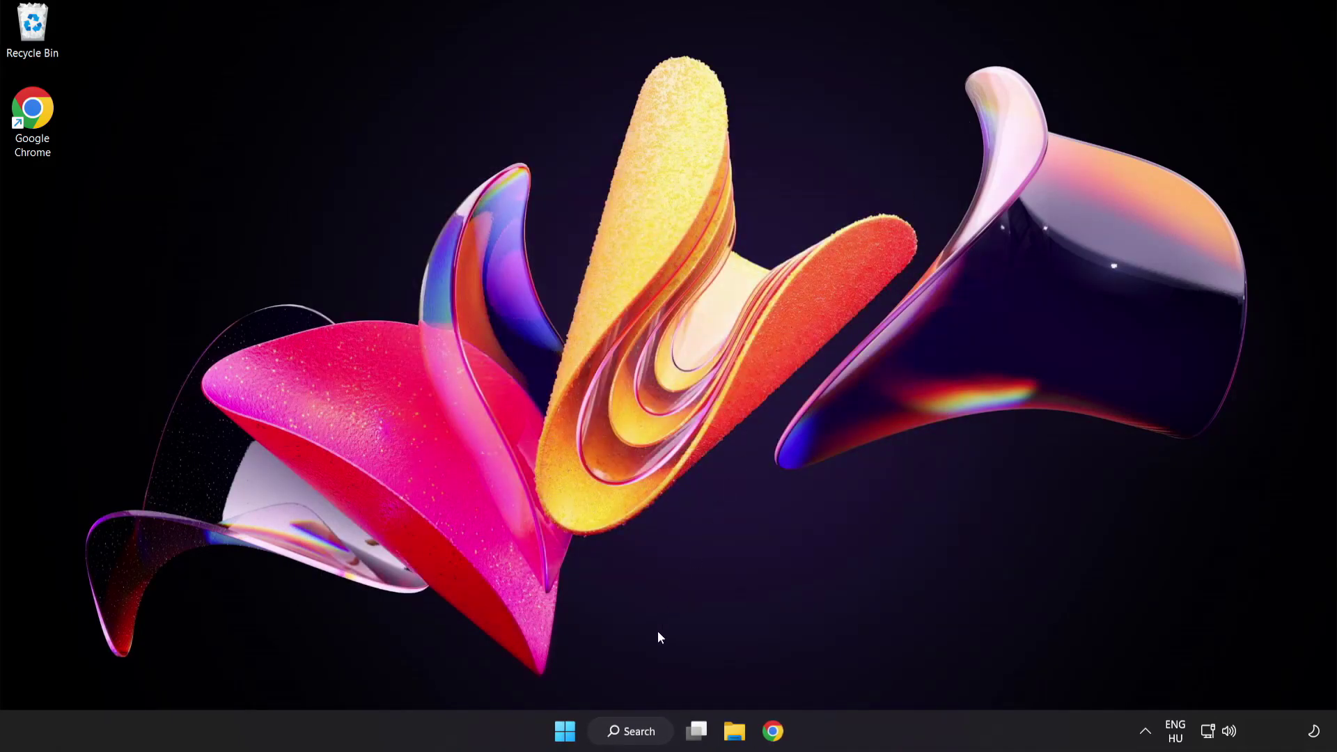
# - Search Windows for 'update' so Windows Update settings appears as the best match
pyautogui.click(634, 732)
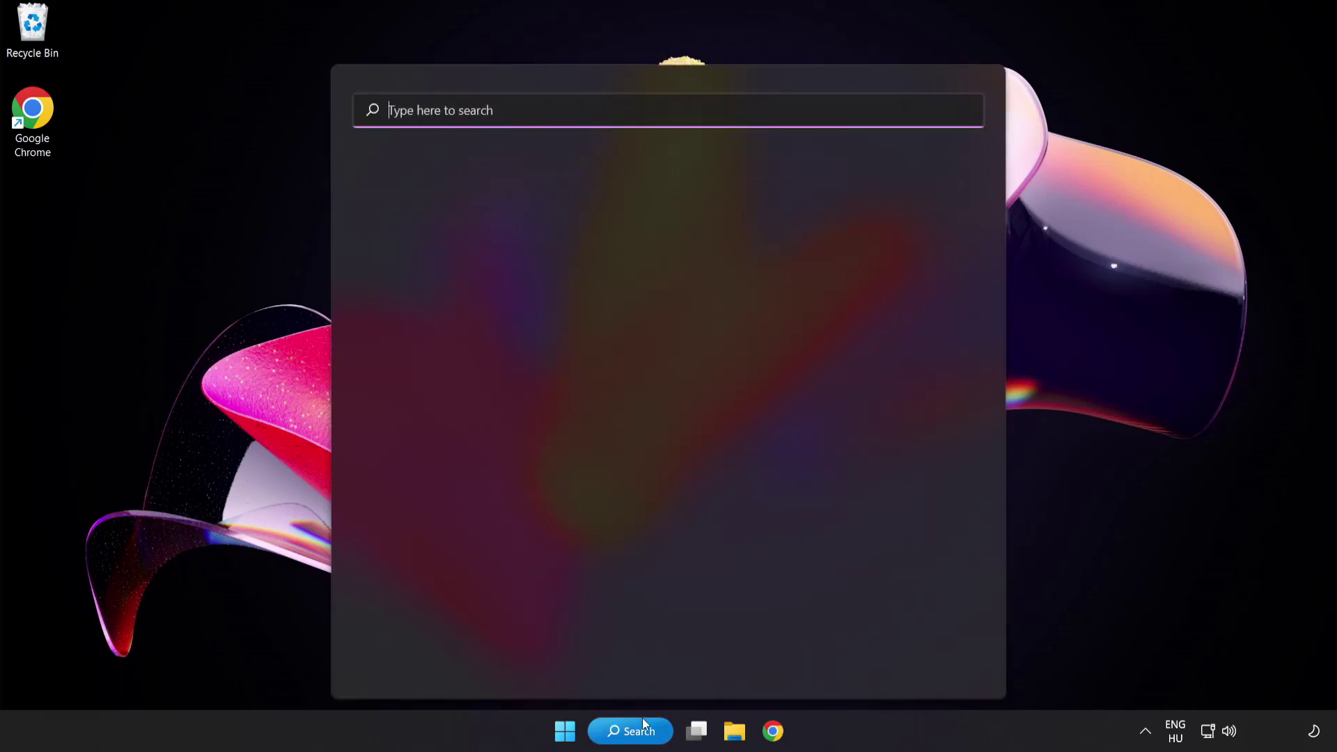
pyautogui.write('u')
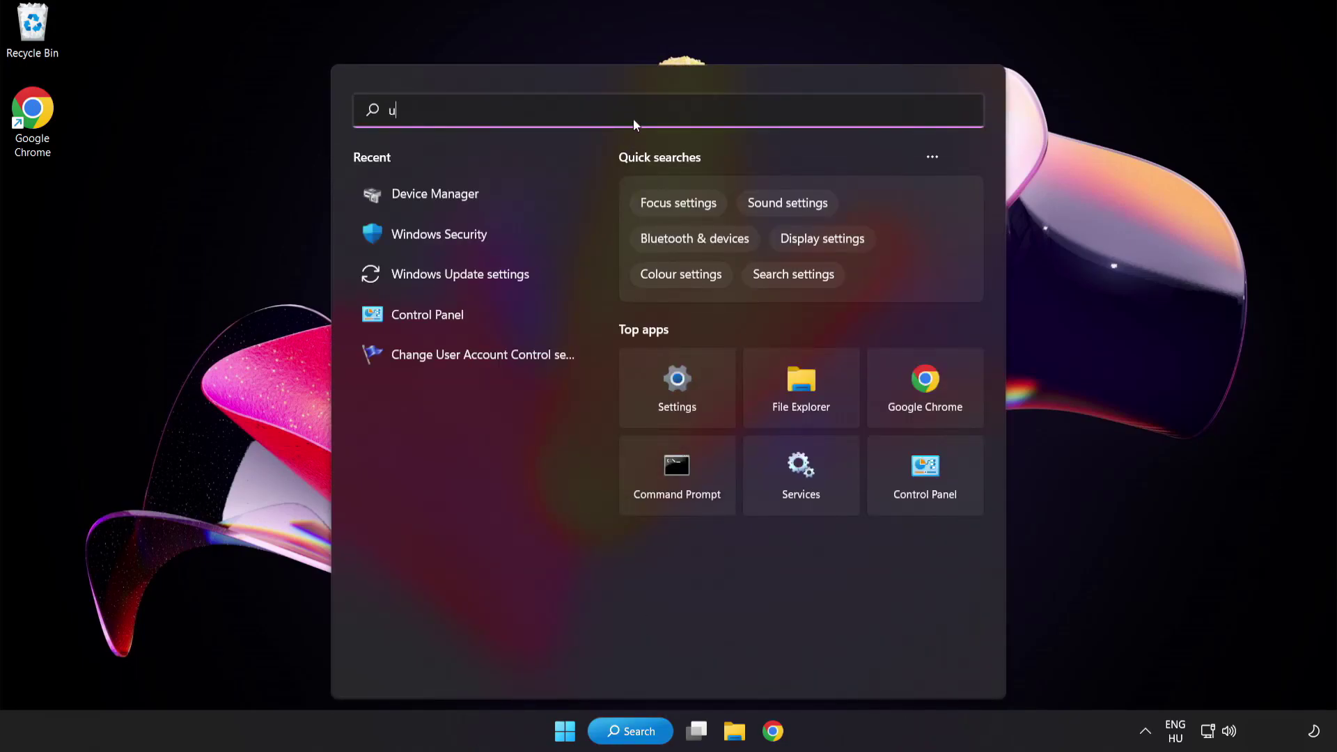
pyautogui.write('pdate')
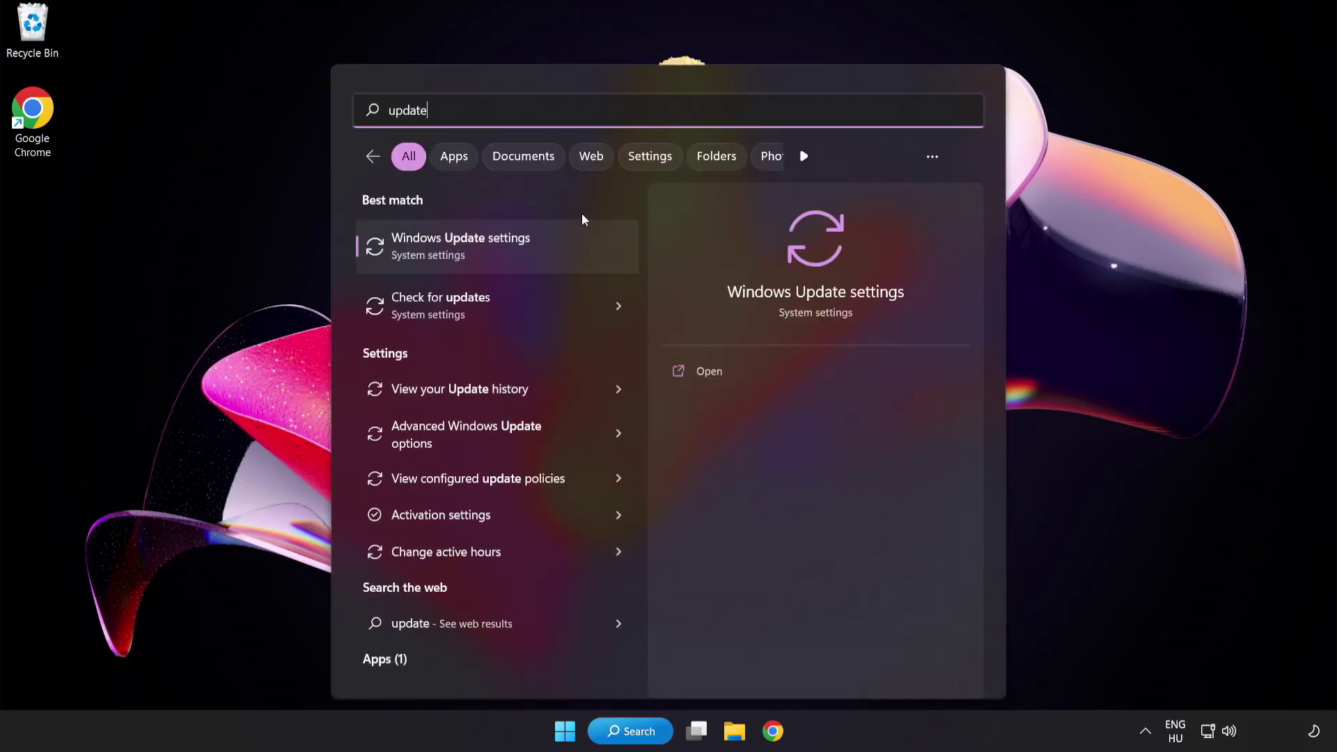
# - Run Check for updates in Windows Update, get 'You're up to date', and close Settings
pyautogui.click(511, 253)
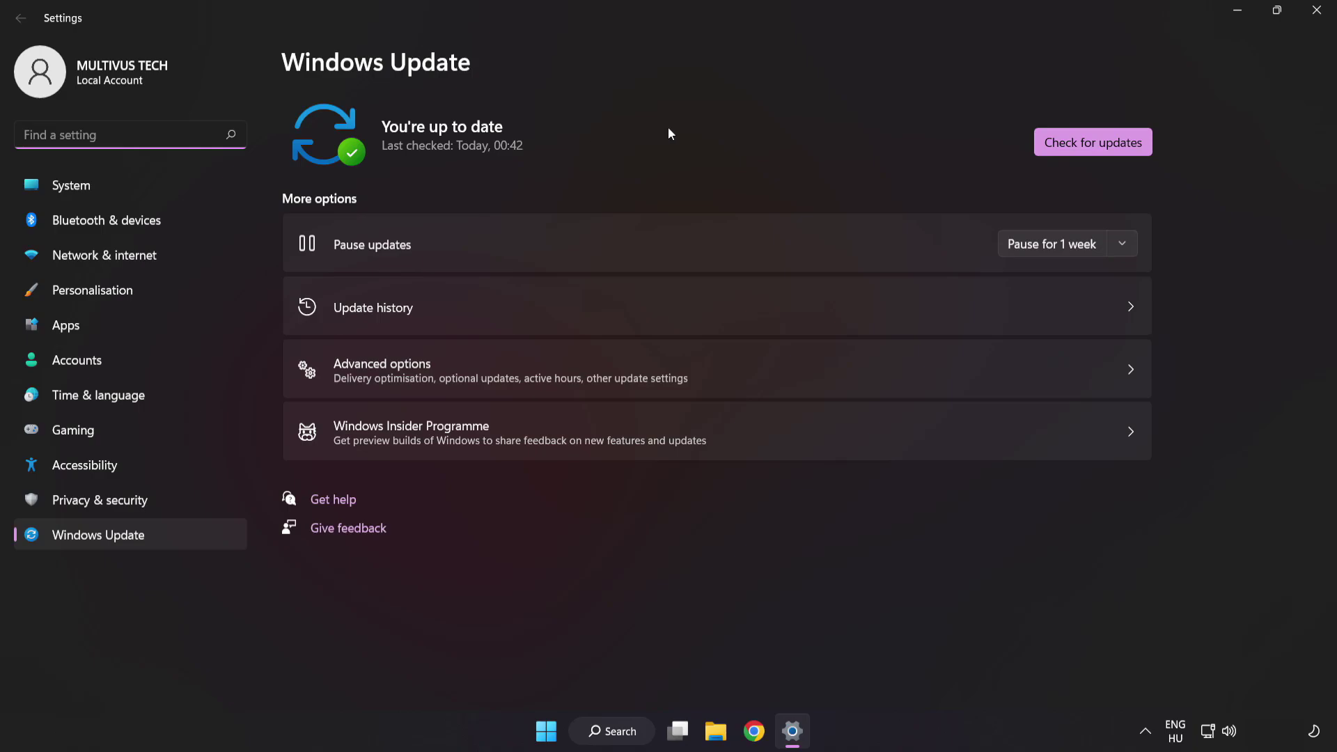
pyautogui.click(1087, 150)
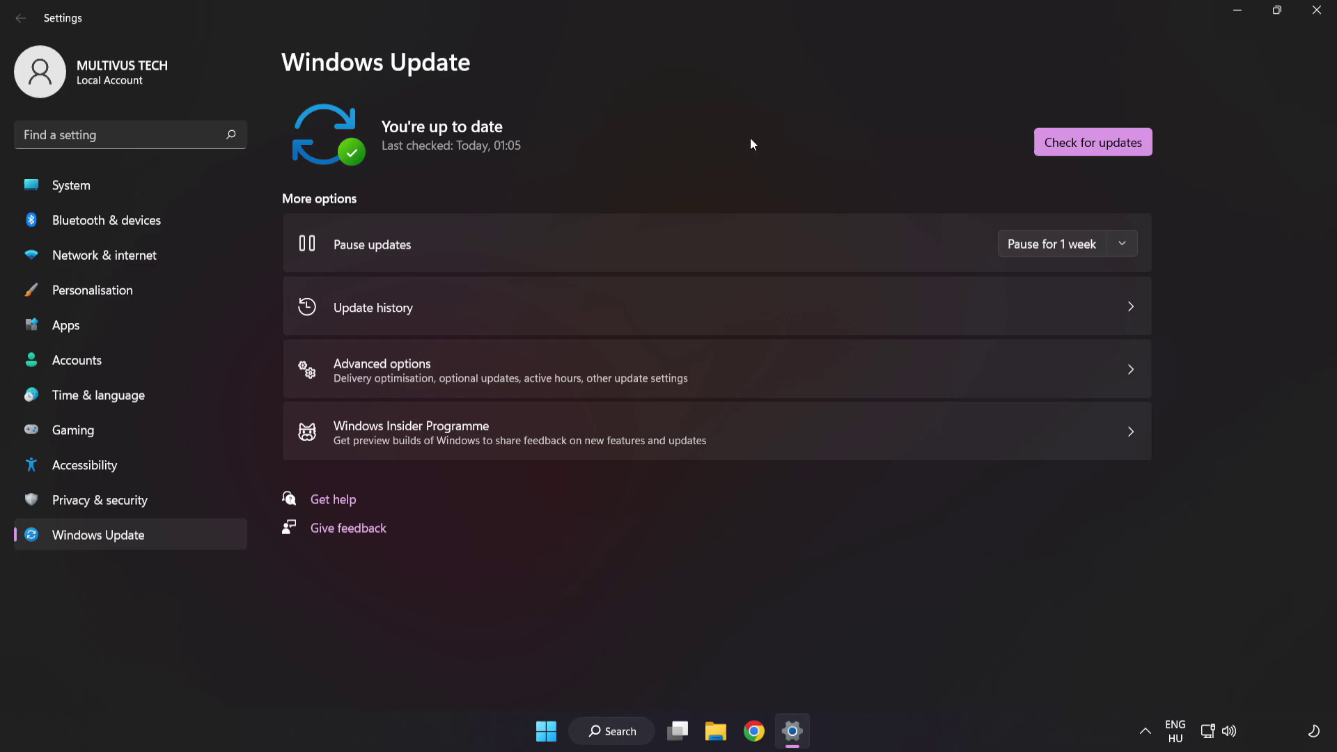
pyautogui.click(1315, 12)
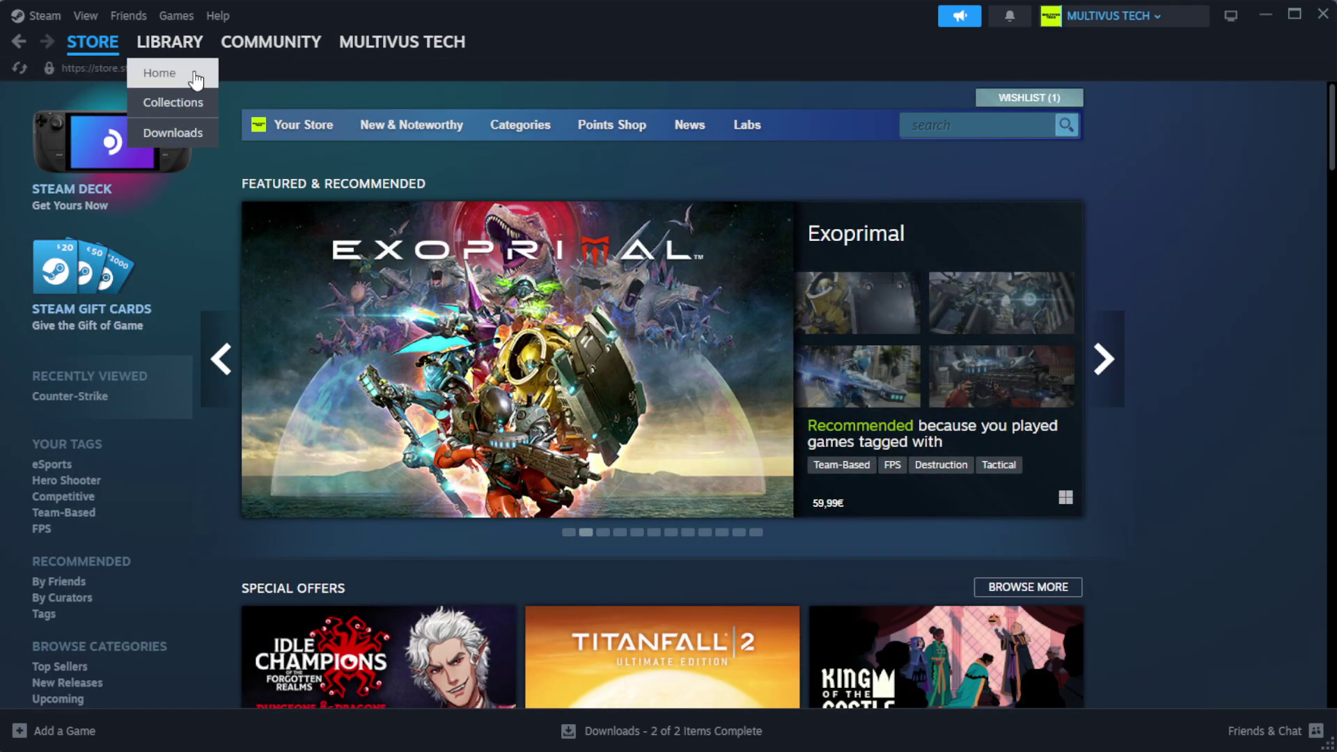
# - Switch Steam to the Library and bring up the menu for YOUR NOT WORKING GAME under Favorites
pyautogui.click(192, 73)
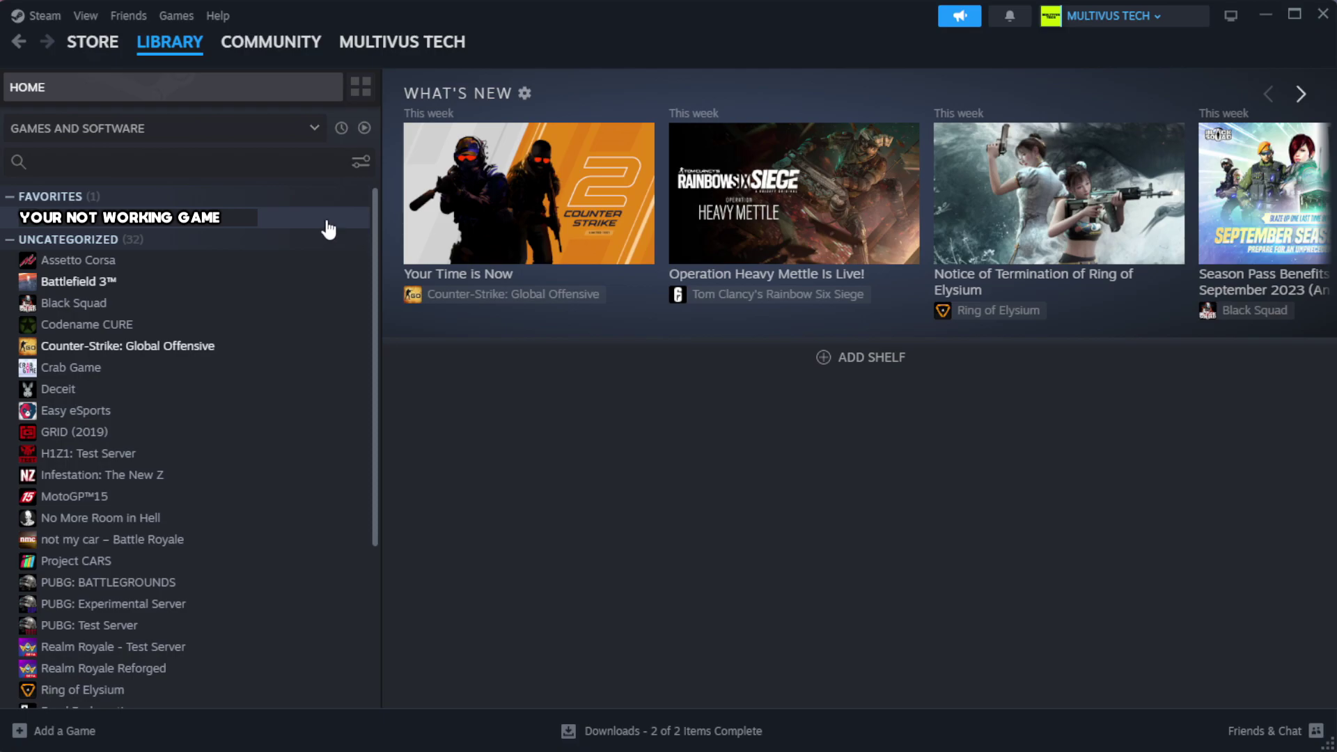
pyautogui.rightClick(329, 226)
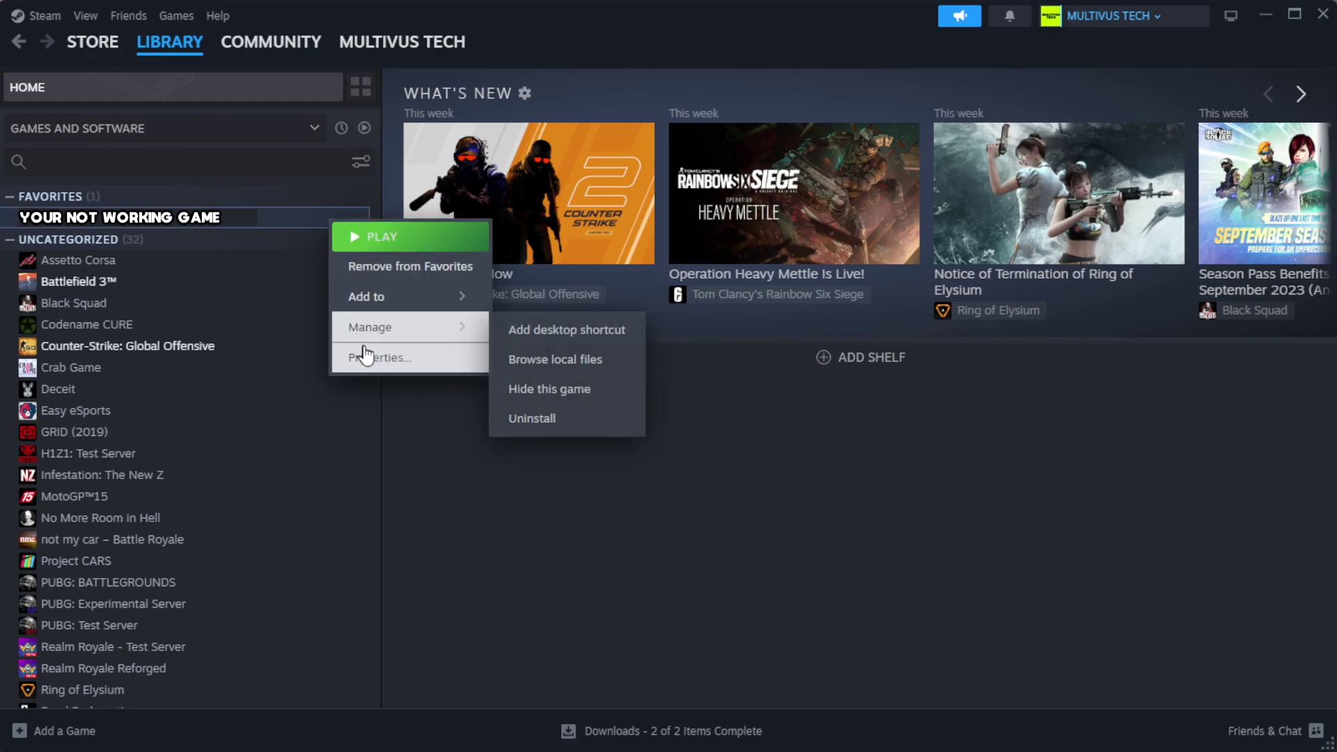
# - Verify the game's file integrity from Properties > Installed Files, validating all 1039 files
pyautogui.click(423, 367)
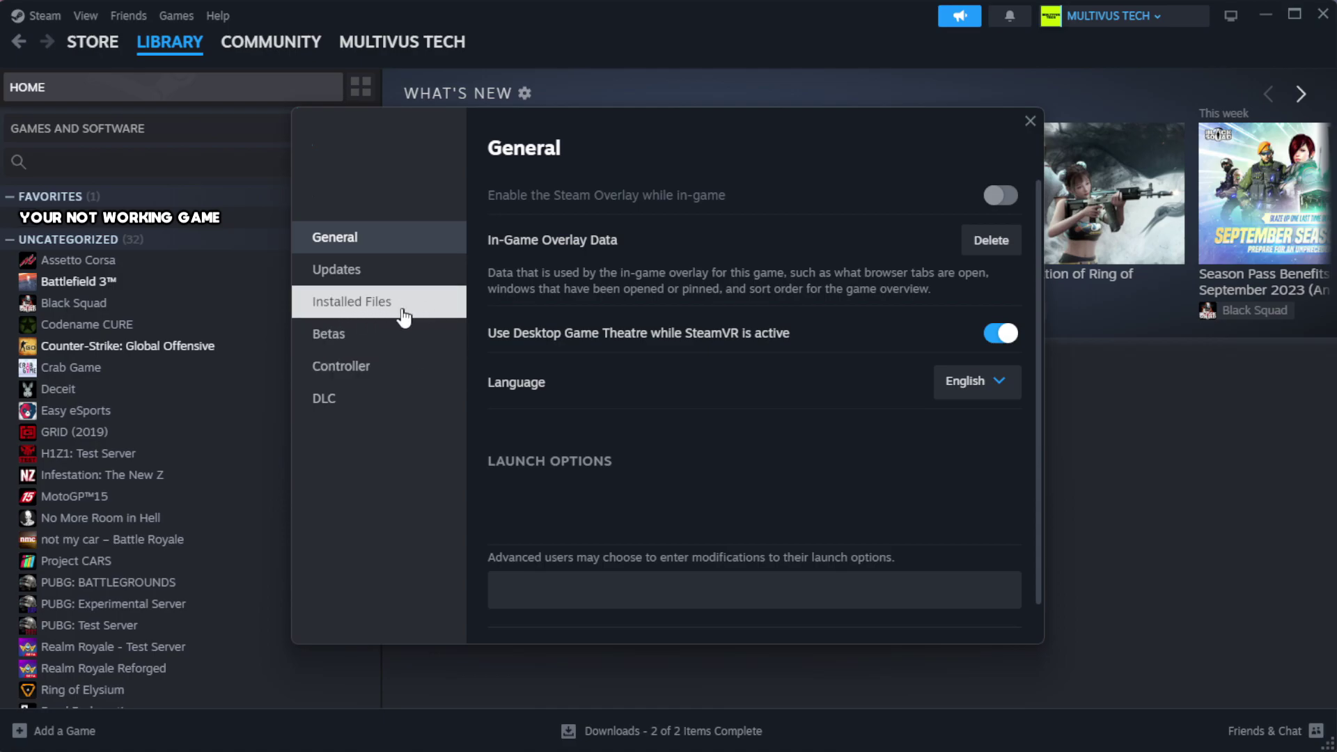
pyautogui.click(440, 316)
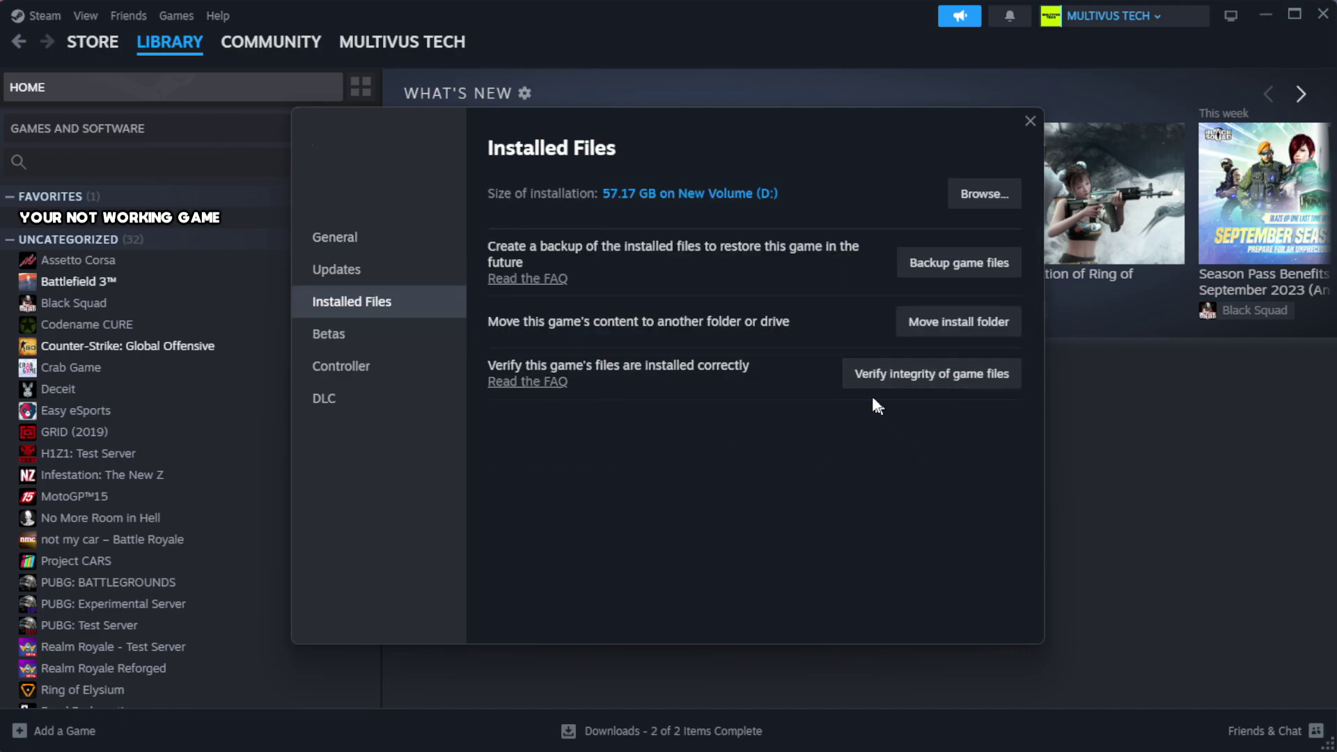
pyautogui.click(938, 382)
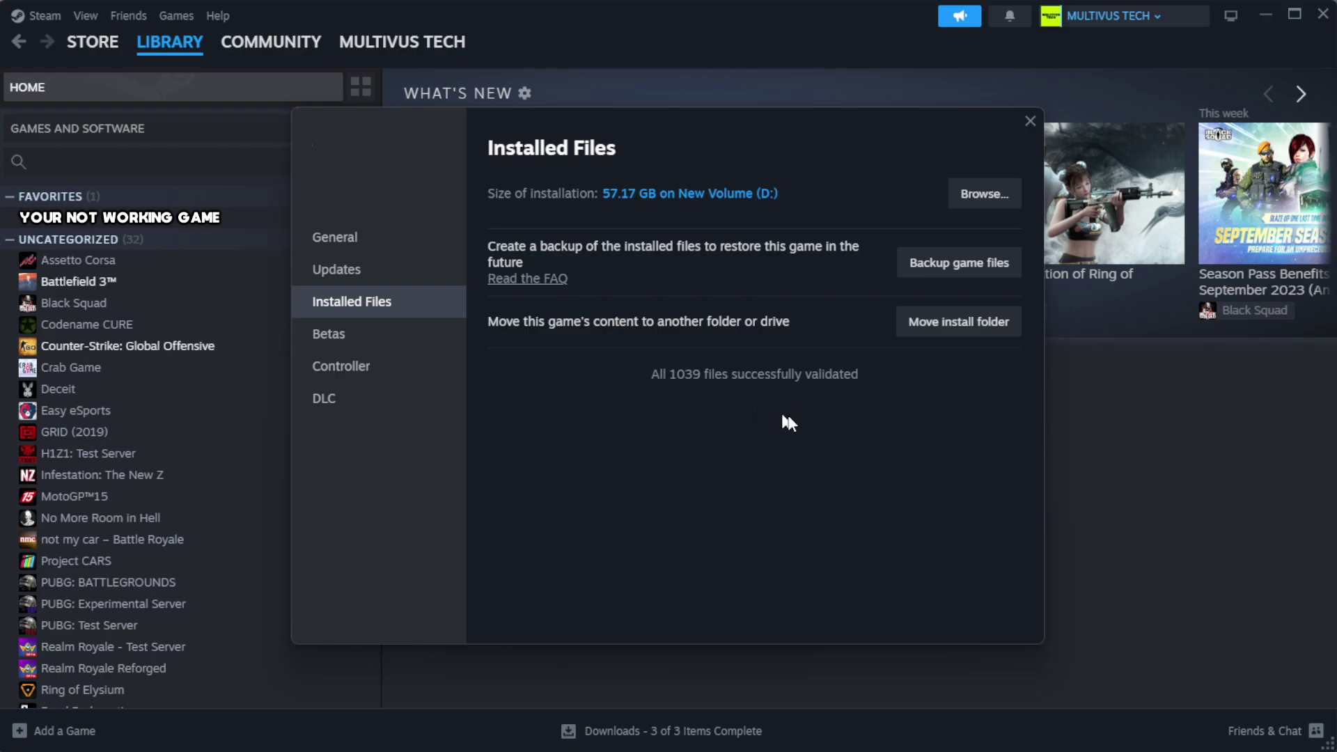
# - Browse to the game's install folder and show the Properties of the YOUR NOT WORKING GAME shortcut
pyautogui.click(981, 206)
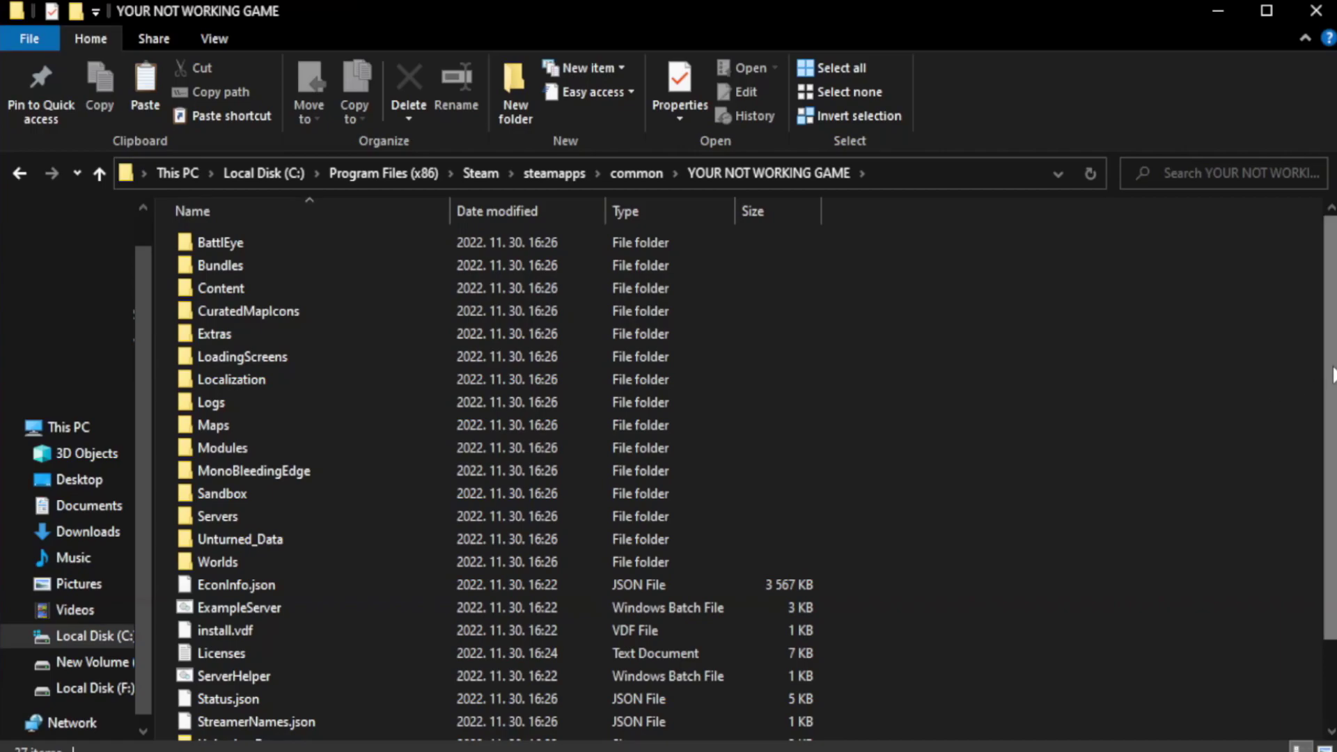
pyautogui.moveTo(1334, 415); pyautogui.dragTo(1334, 498)
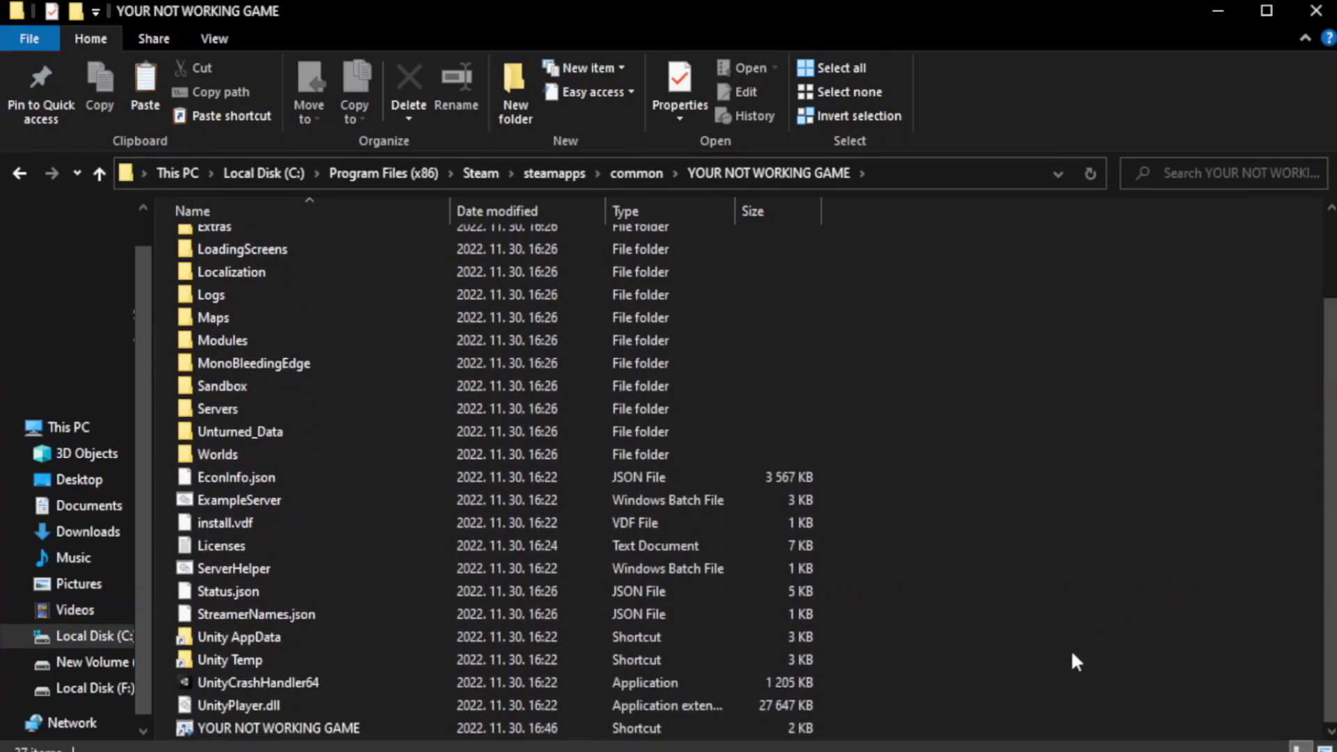
pyautogui.click(528, 729)
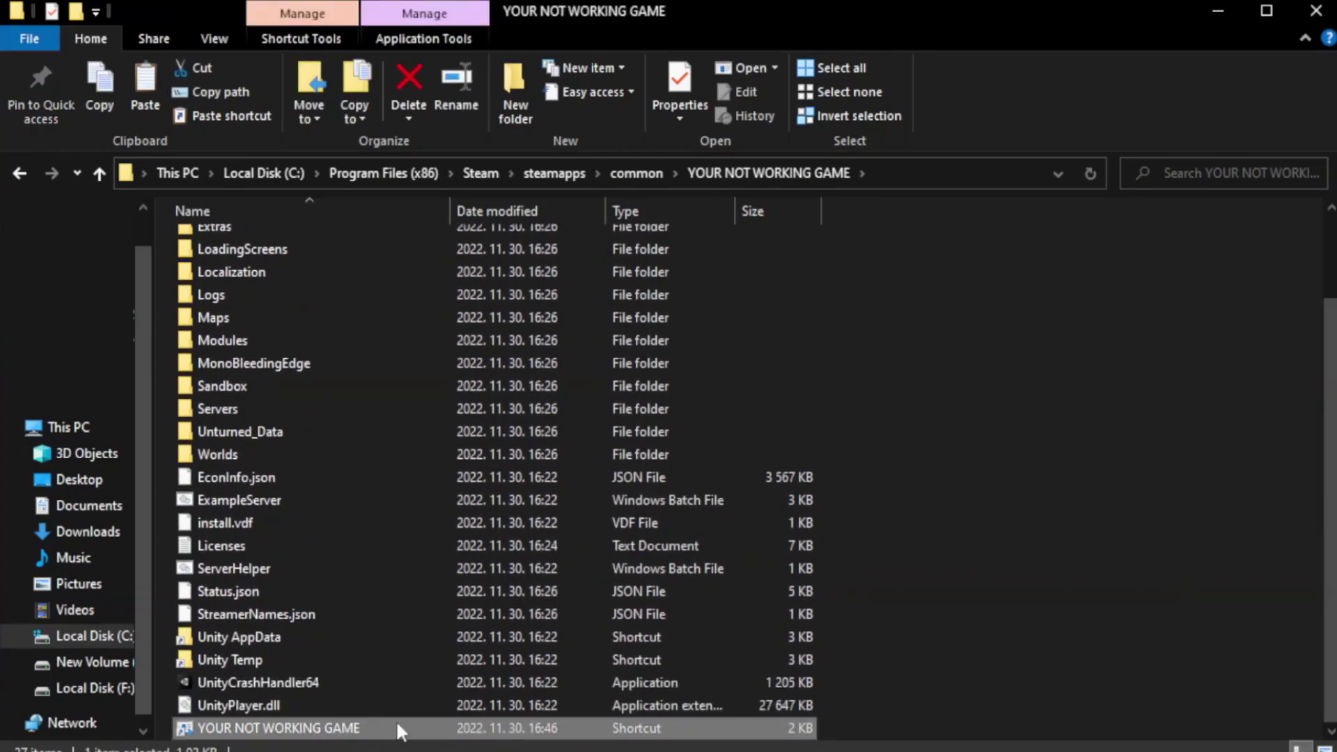
pyautogui.rightClick(446, 728)
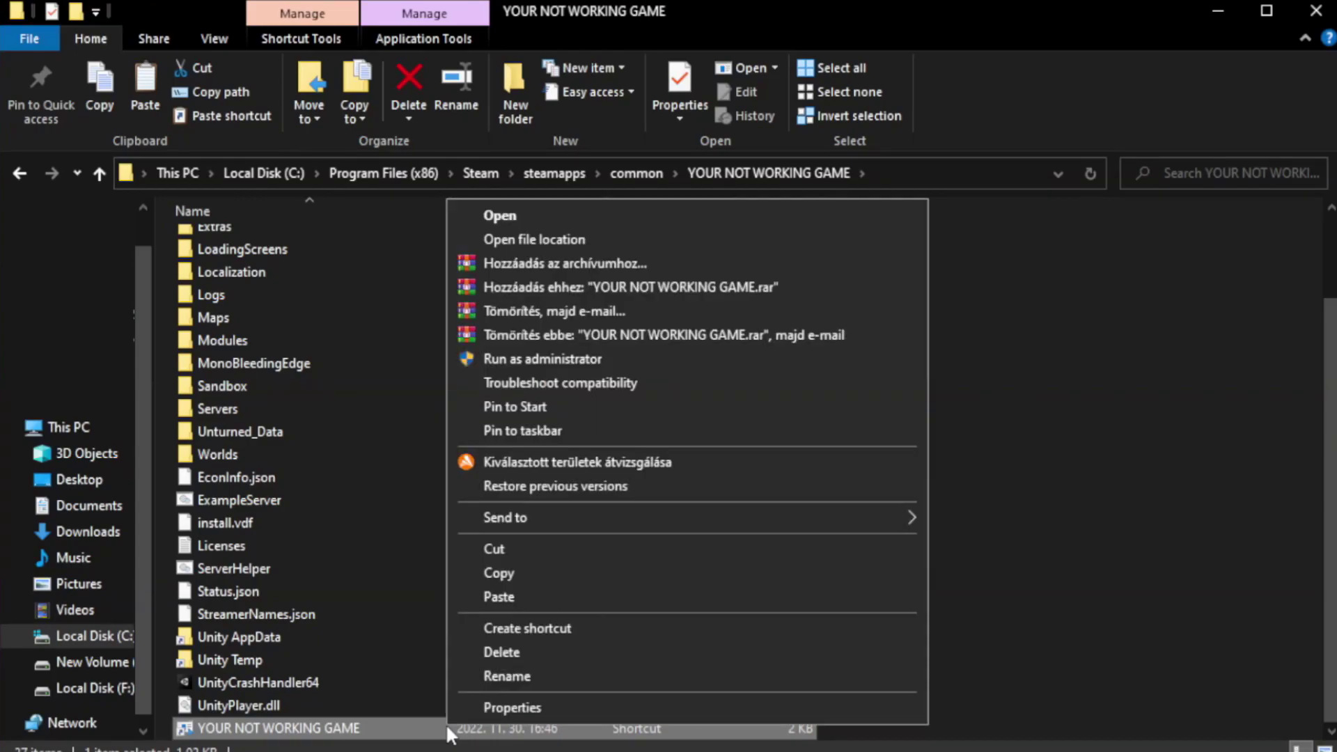
pyautogui.click(682, 708)
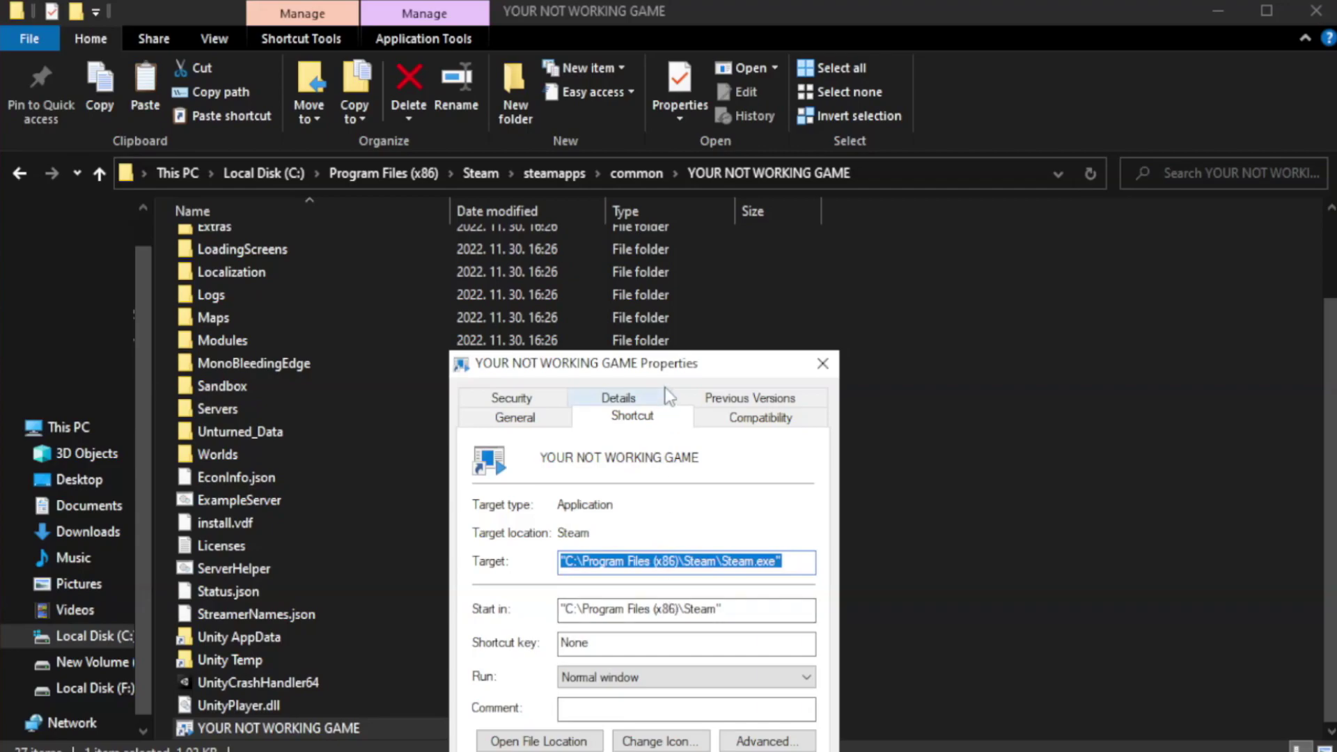
# - Give the shortcut Windows 8 compatibility mode and run-as-administrator, then apply and confirm
pyautogui.moveTo(676, 368); pyautogui.dragTo(673, 143)
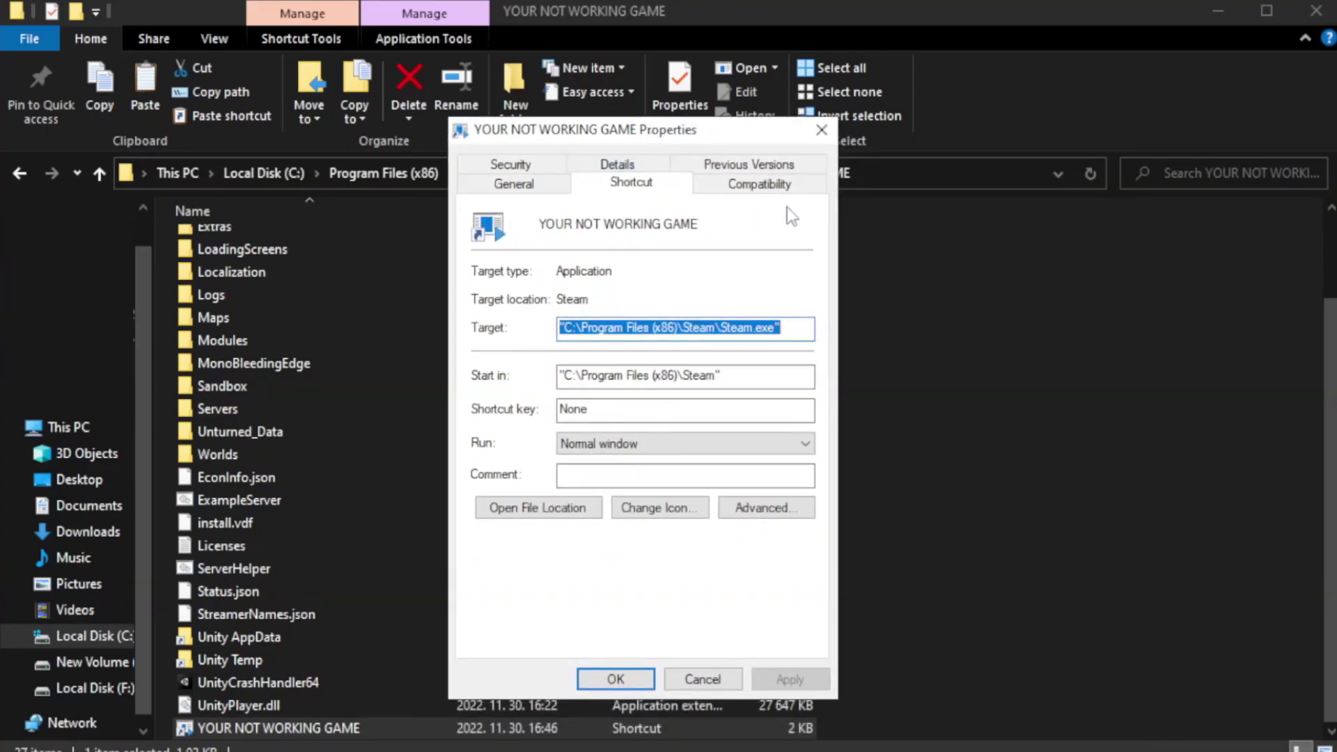
pyautogui.click(752, 188)
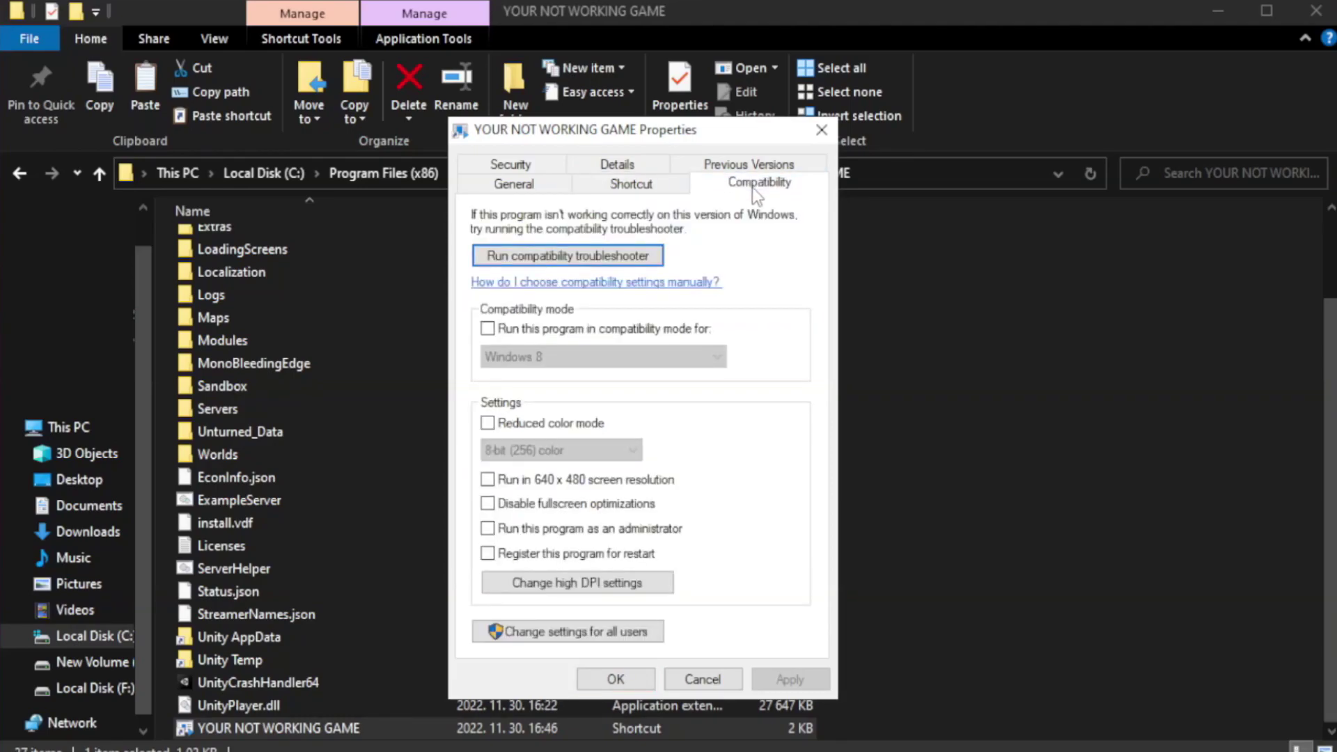
pyautogui.click(530, 332)
pyautogui.click(568, 355)
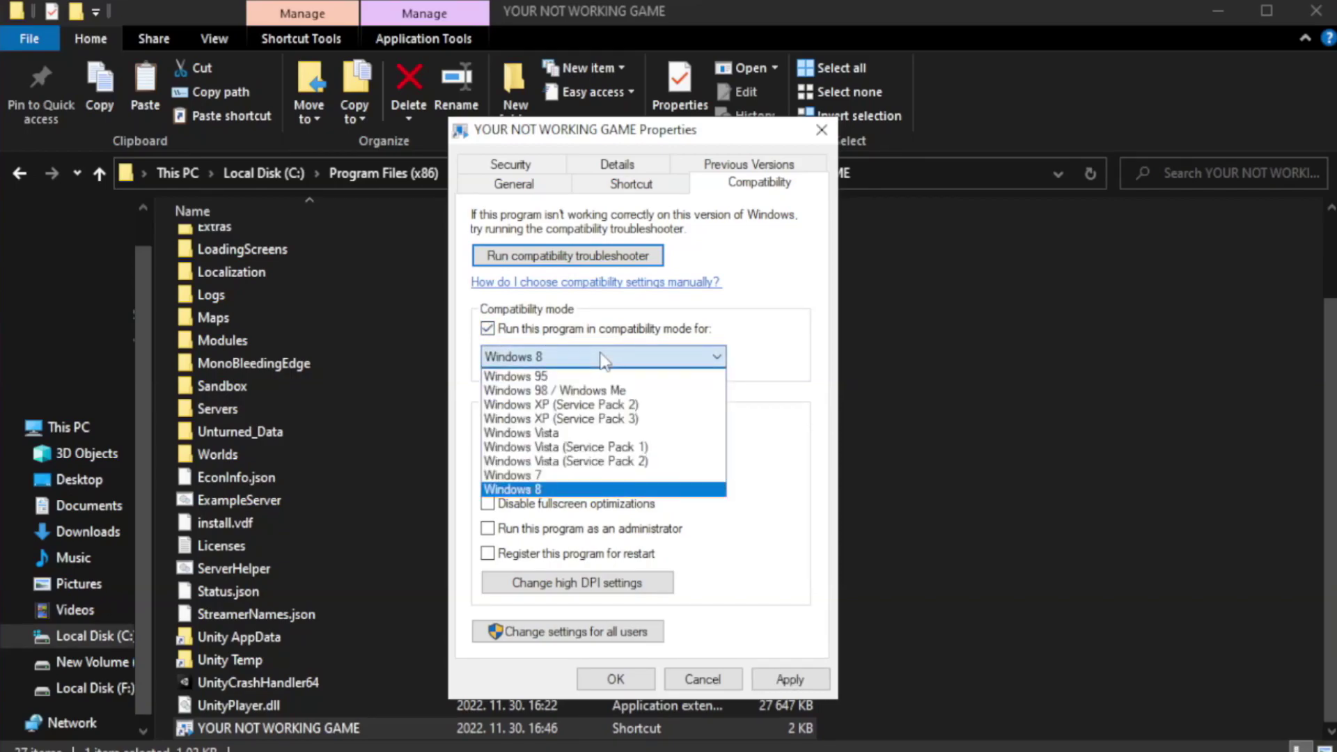
pyautogui.click(565, 491)
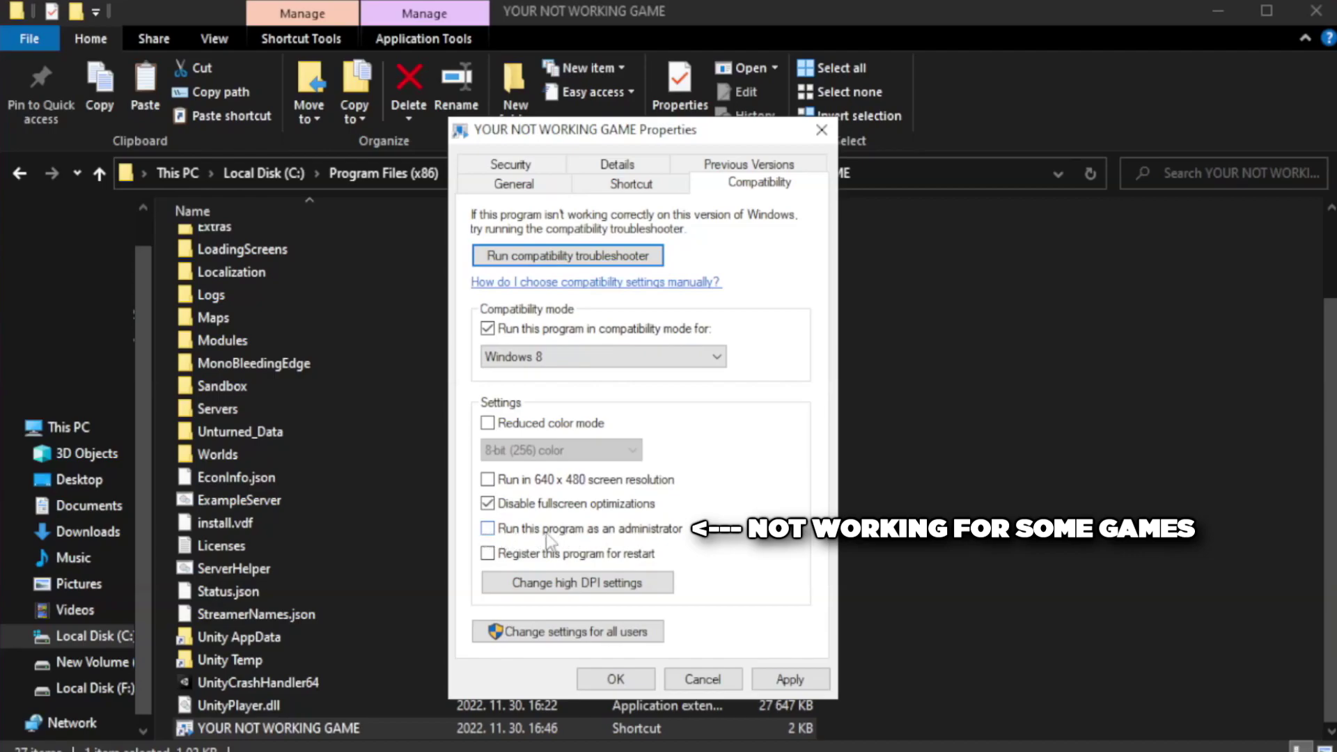
pyautogui.click(525, 533)
pyautogui.click(790, 680)
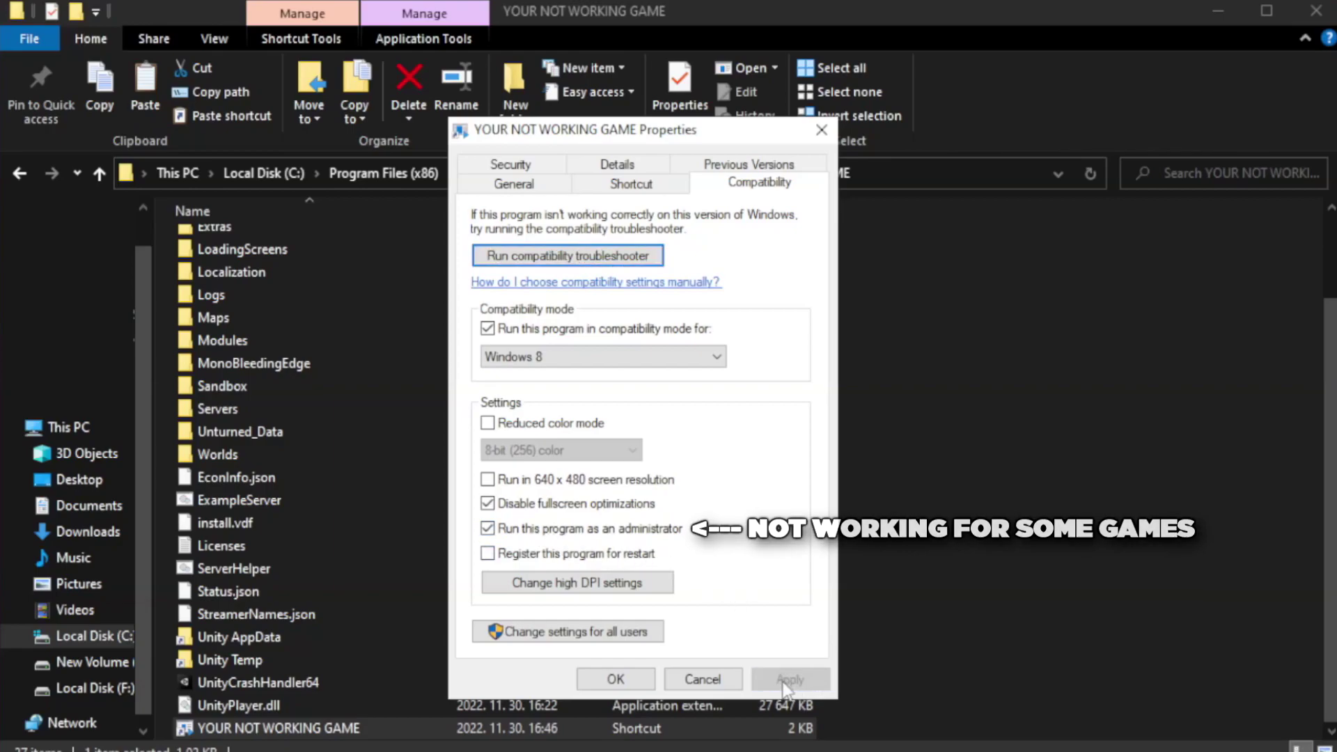
pyautogui.click(614, 680)
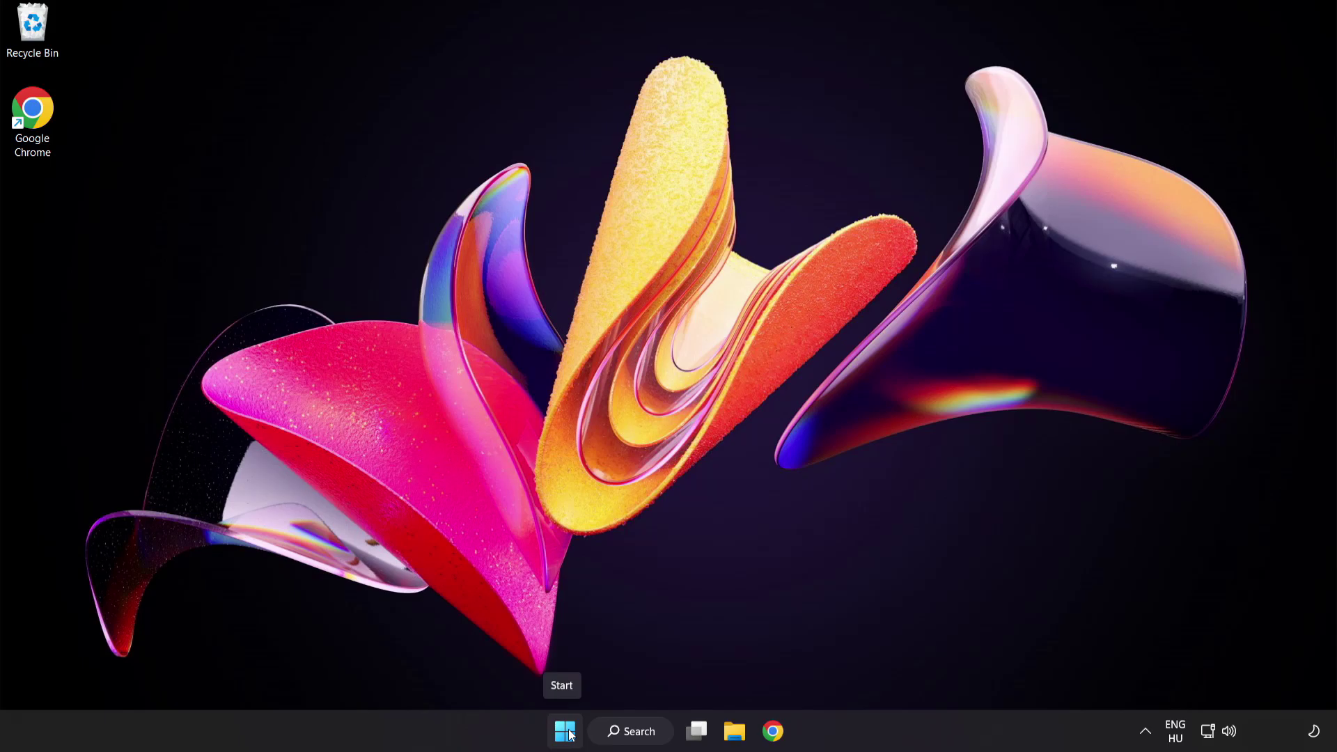
# - Launch Task Manager from the Start menu and show its Startup apps list
pyautogui.rightClick(570, 735)
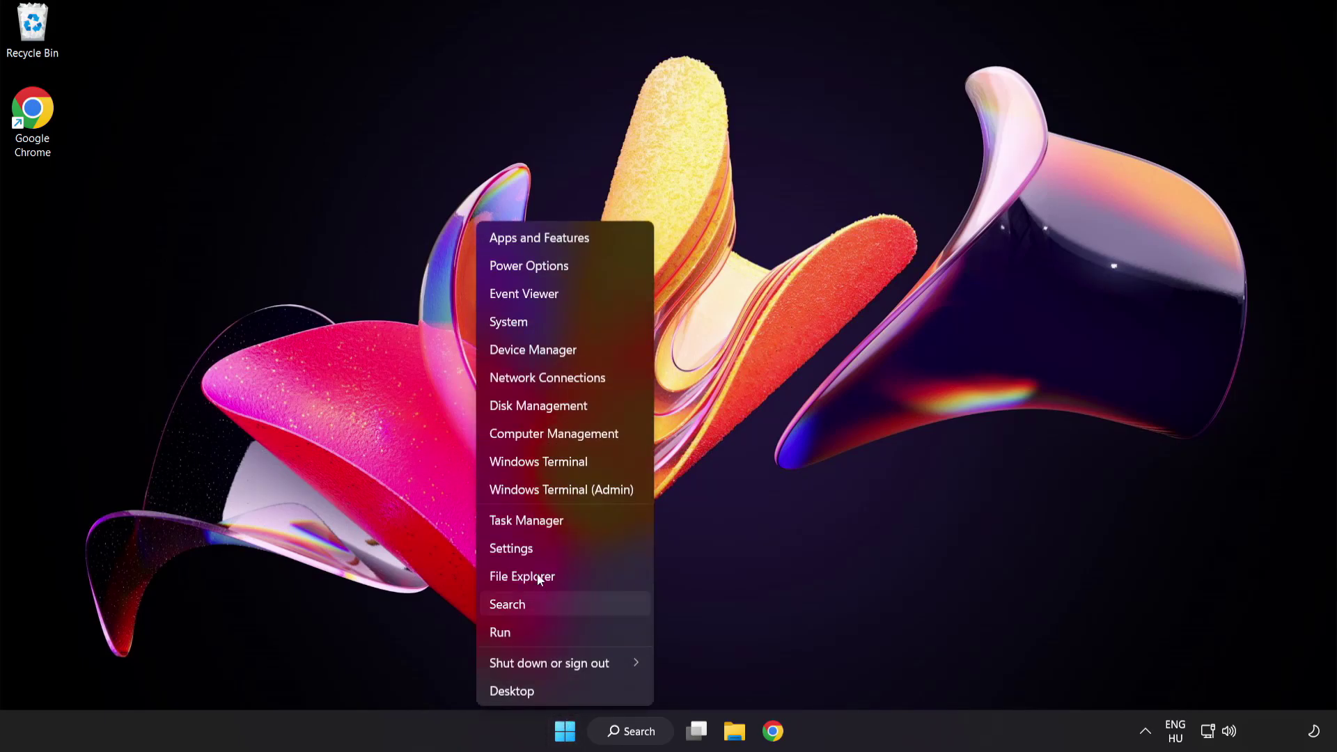
pyautogui.click(577, 520)
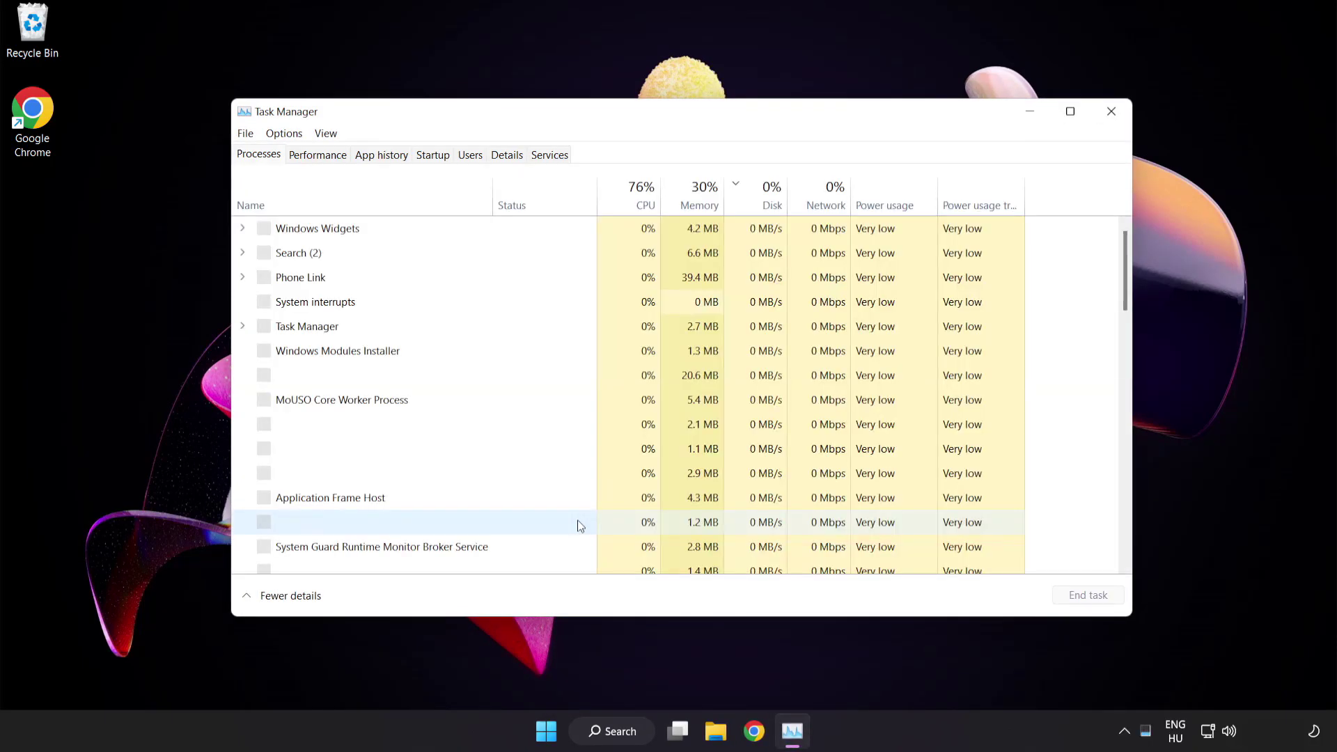
pyautogui.click(433, 155)
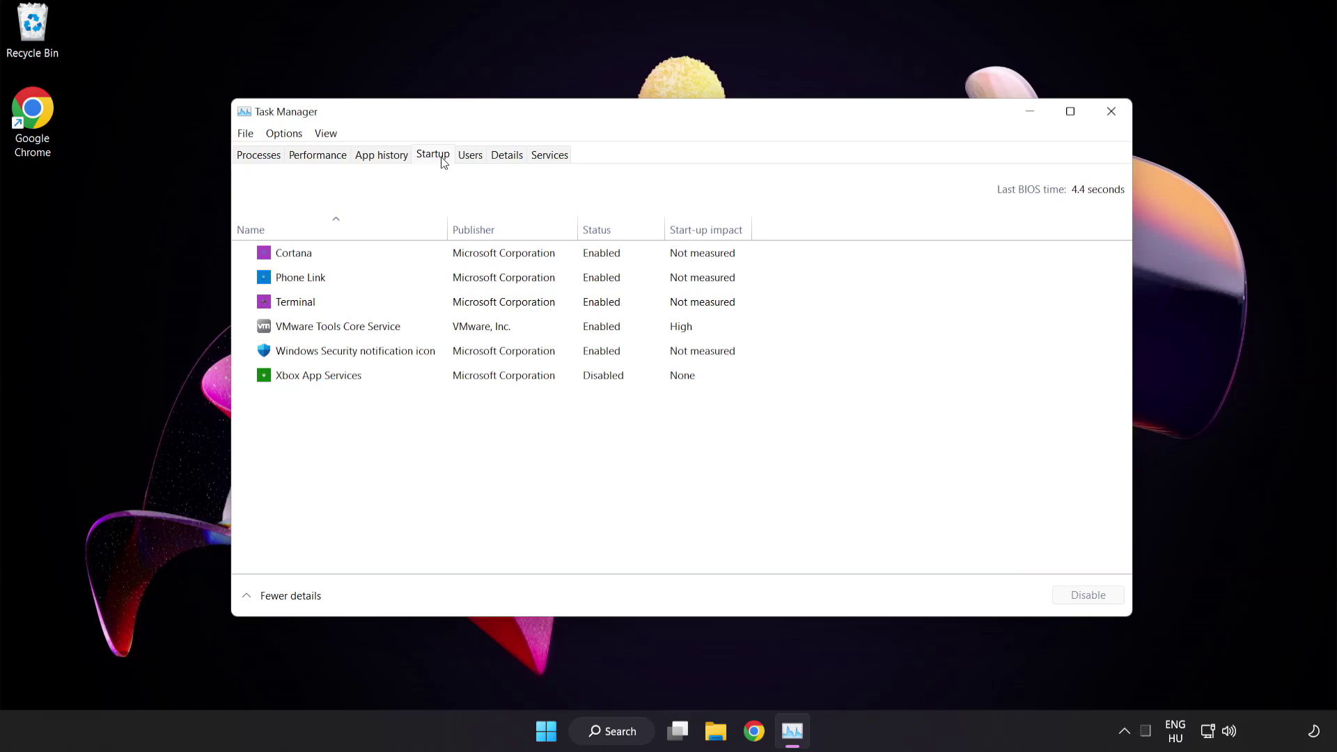
# - Disable Cortana, Phone Link, Terminal and Windows Security notification icon at startup
pyautogui.click(444, 259)
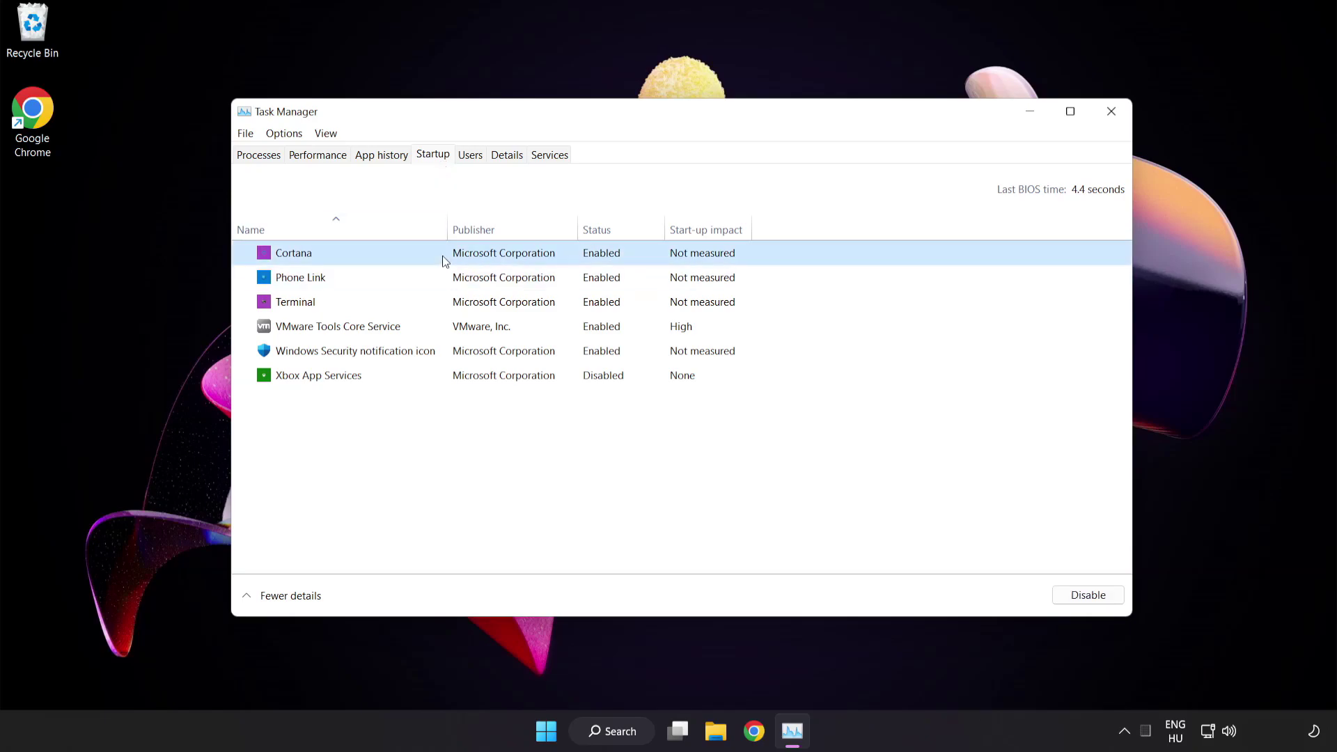
pyautogui.click(1091, 599)
pyautogui.click(413, 276)
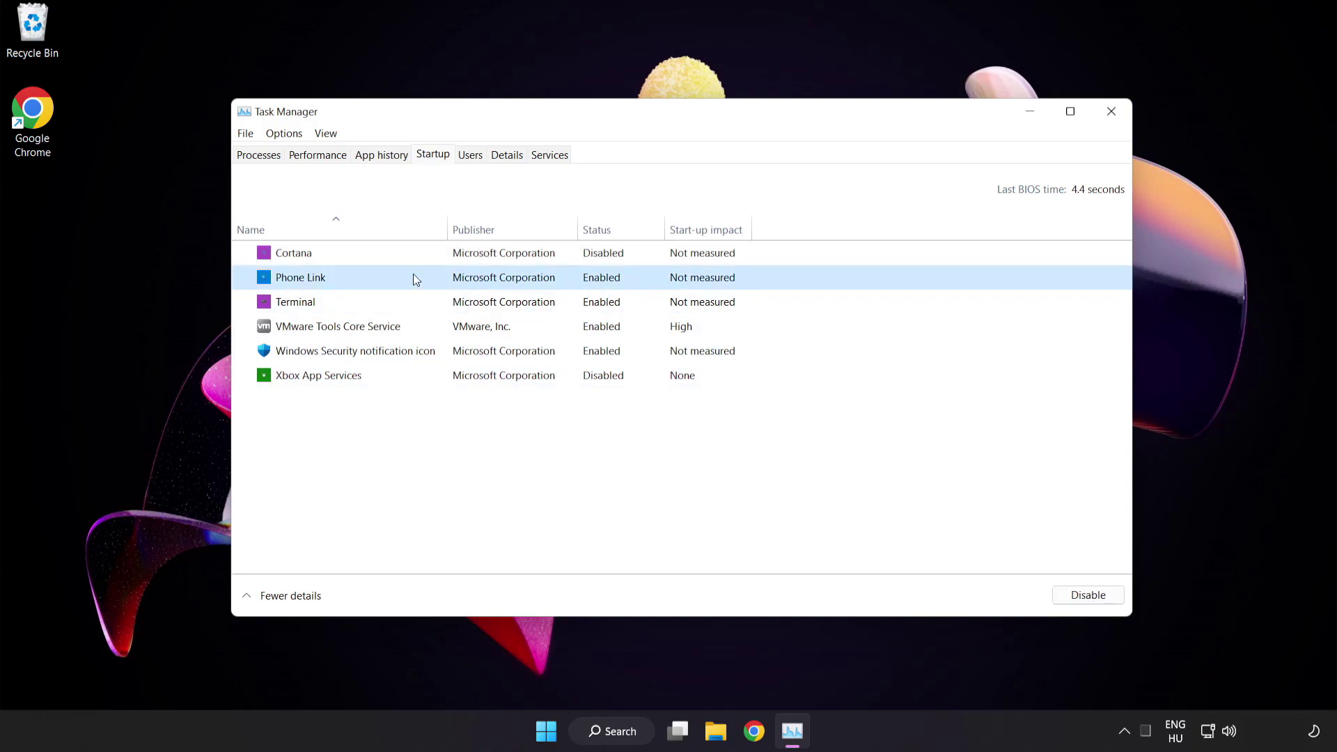
pyautogui.click(1083, 604)
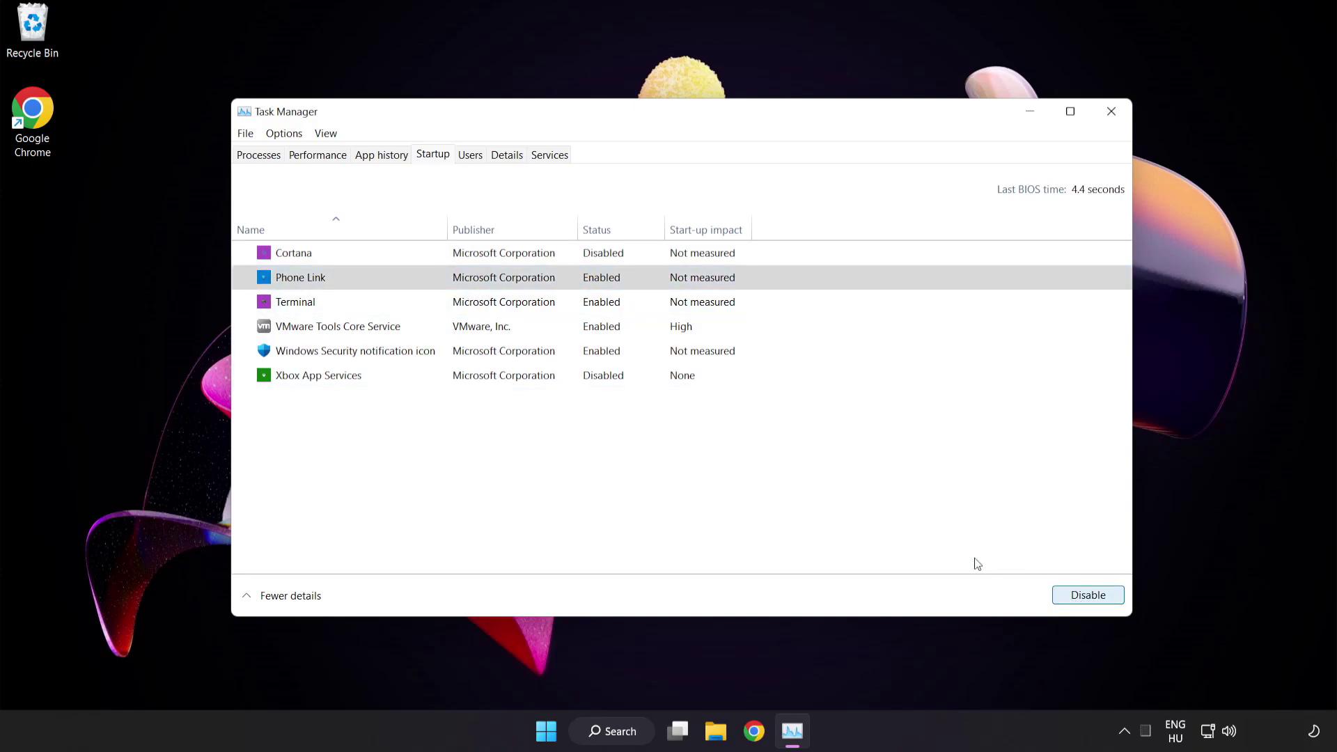
pyautogui.click(433, 305)
pyautogui.click(1062, 591)
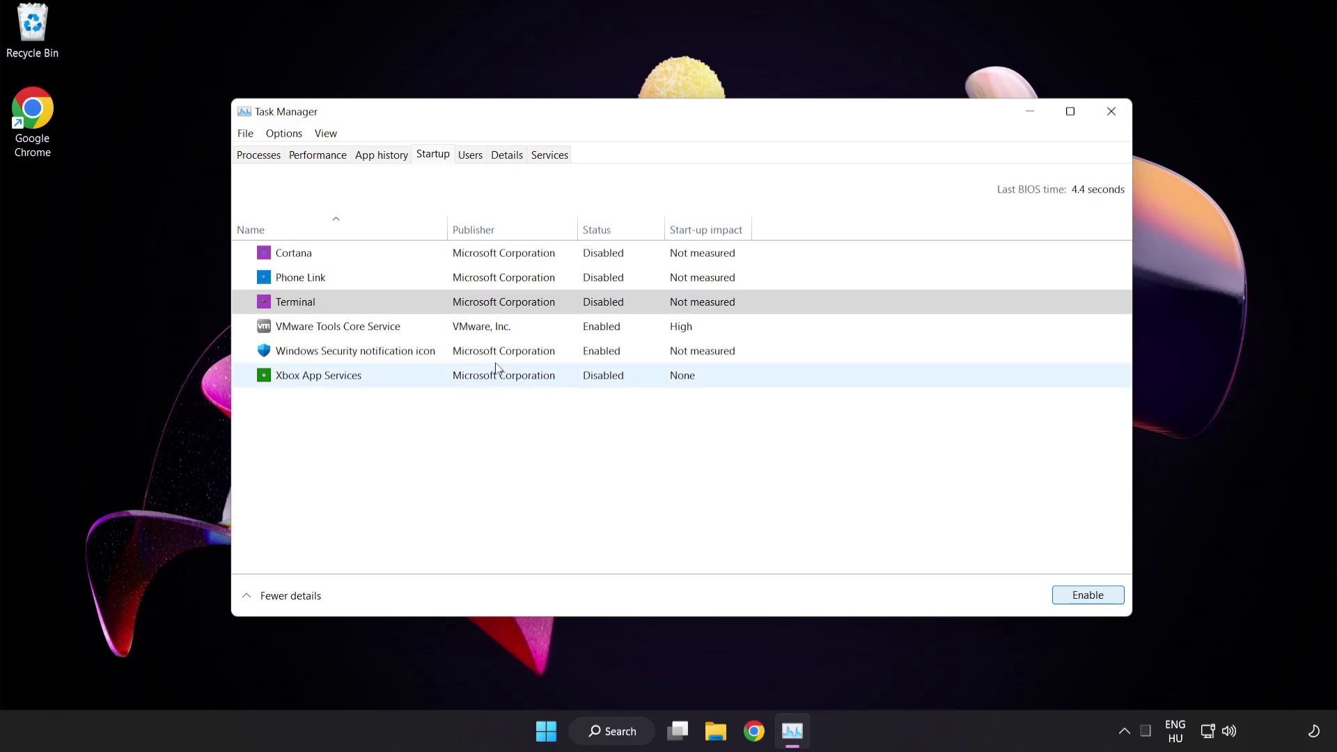
pyautogui.click(459, 356)
pyautogui.click(1080, 602)
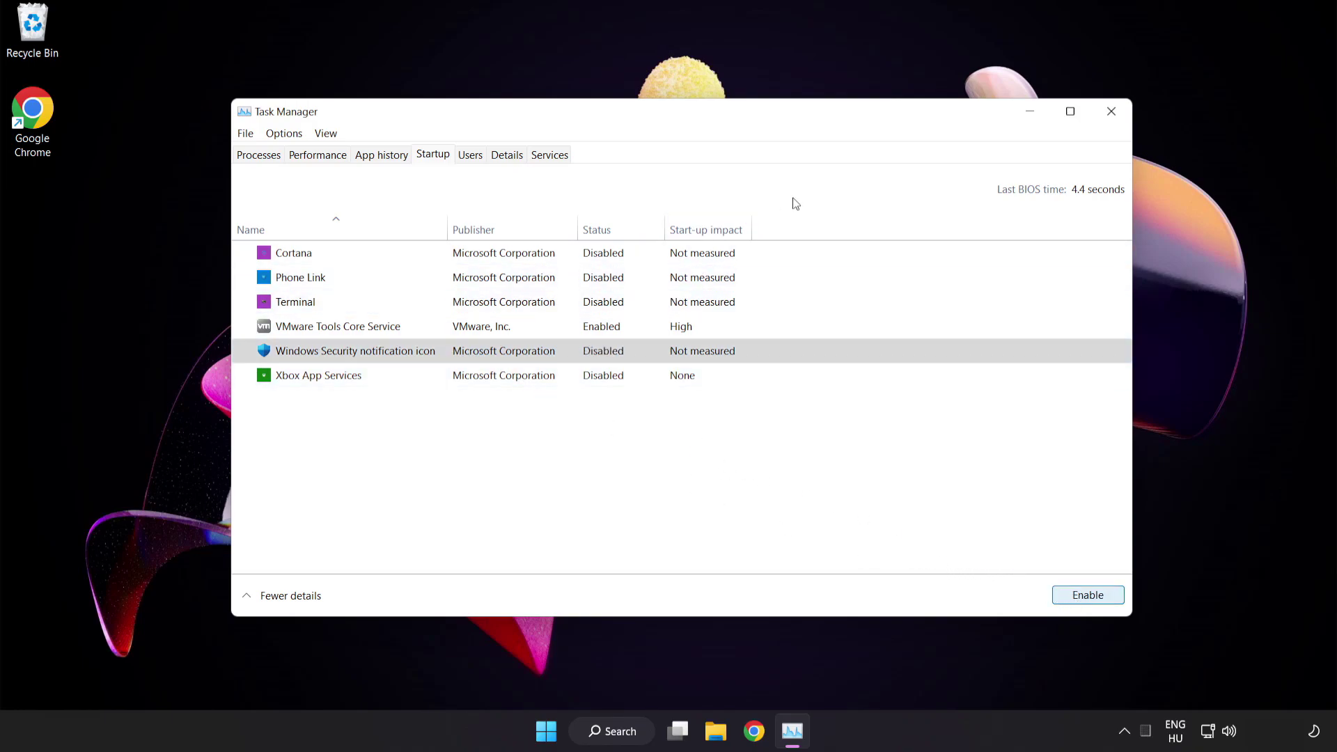
# - Close Task Manager and launch Windows Security by searching for "security"
pyautogui.click(1110, 111)
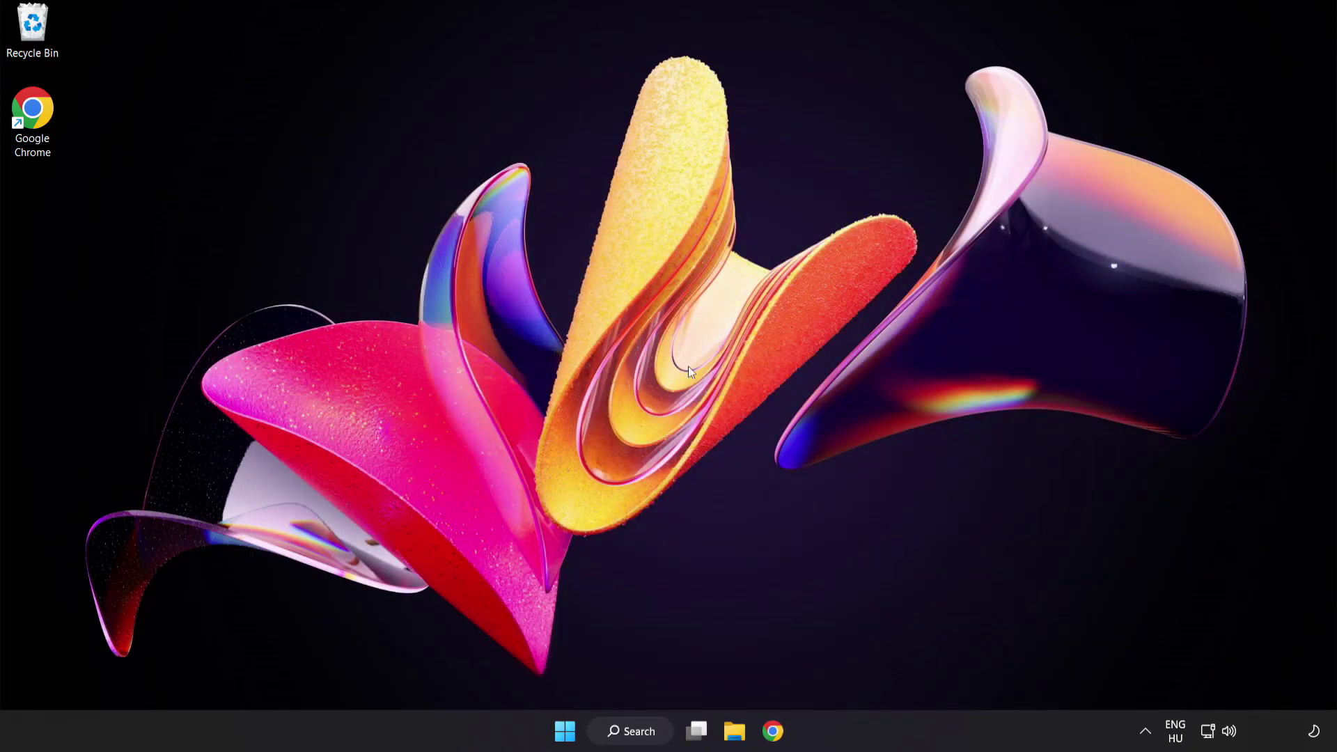
pyautogui.click(638, 731)
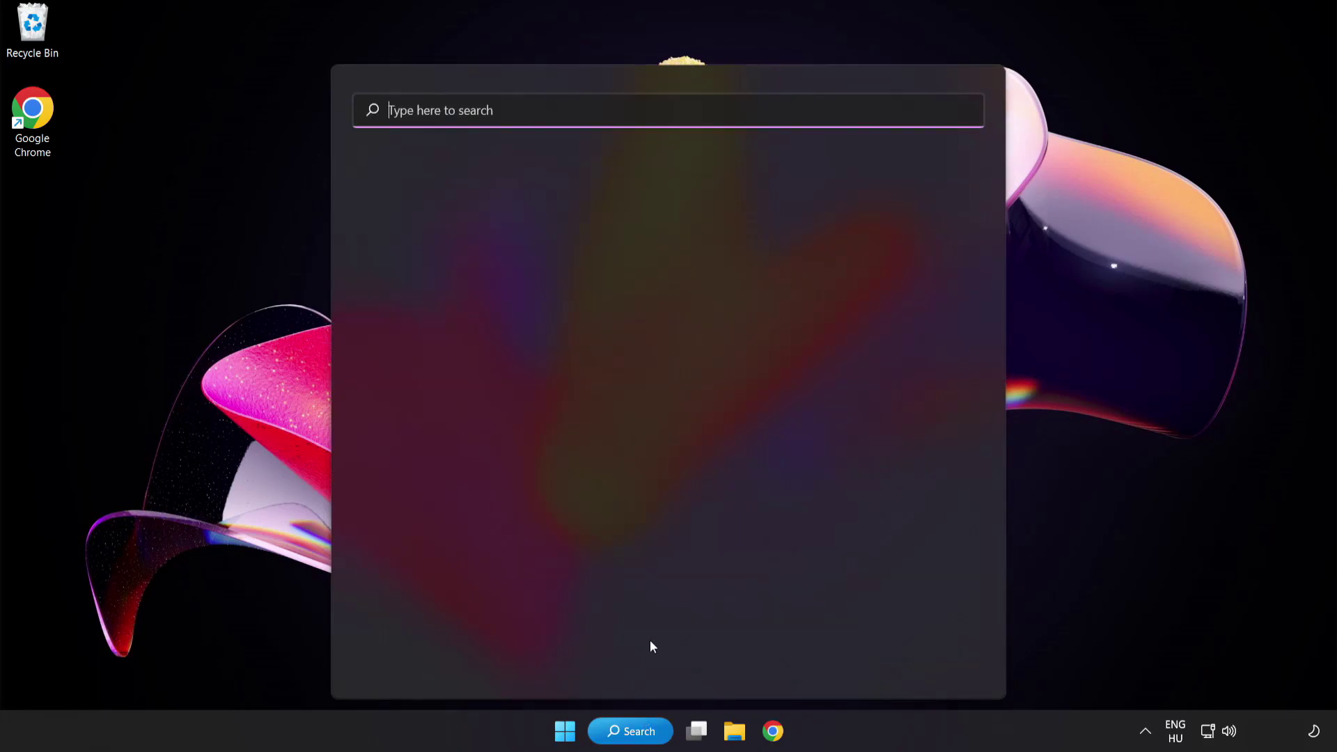
pyautogui.write('sec')
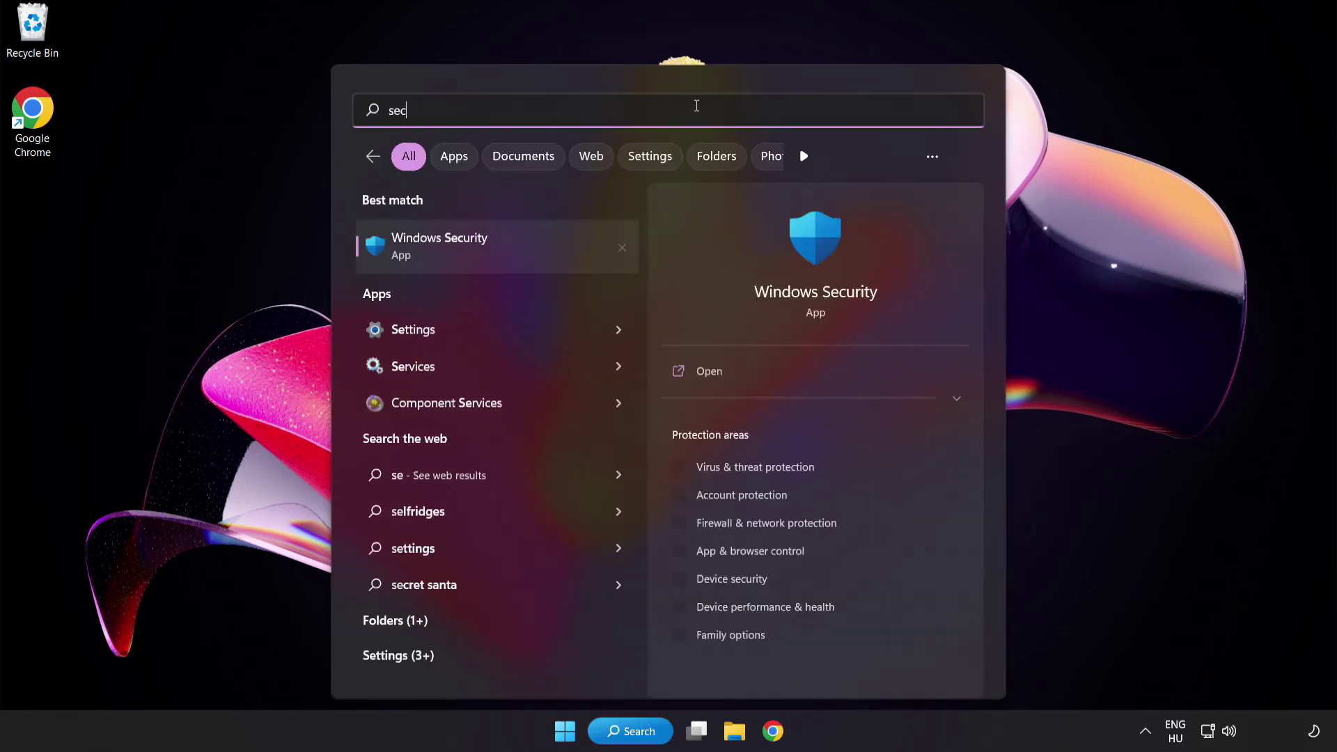
pyautogui.write('urity')
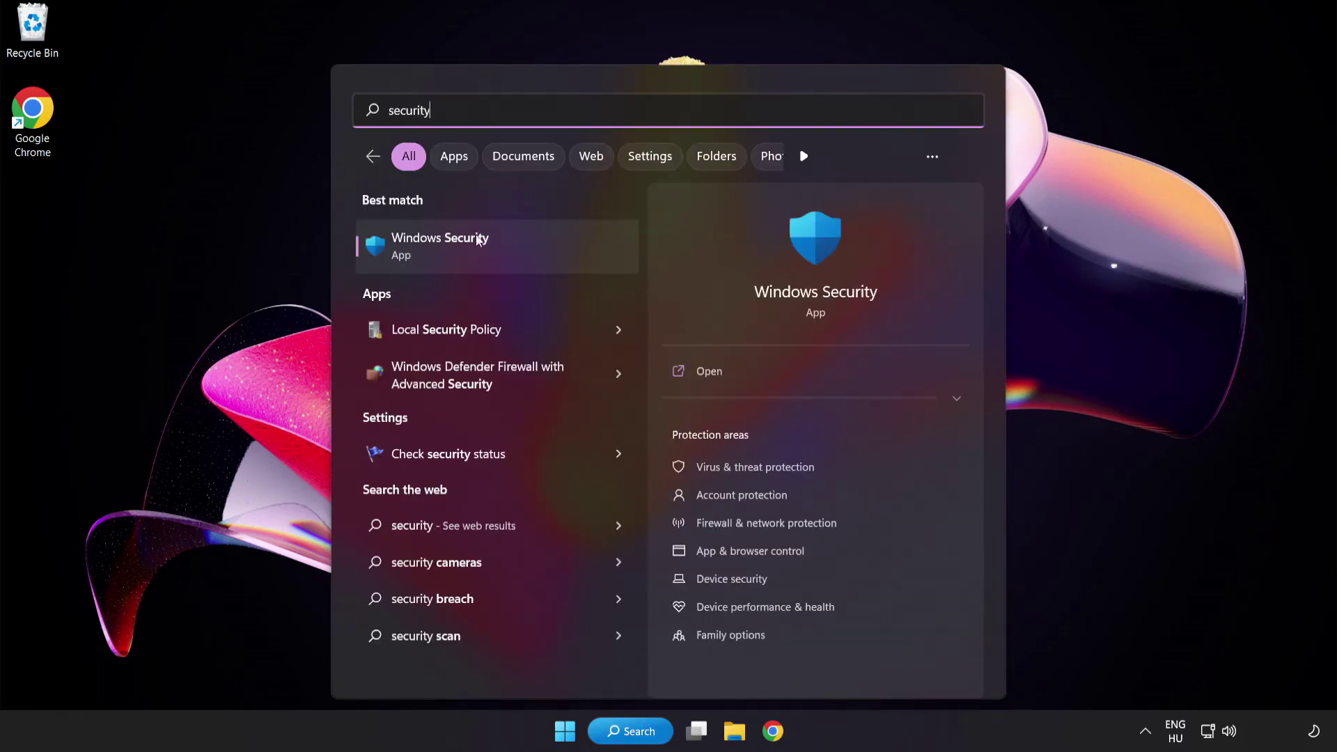
pyautogui.click(505, 250)
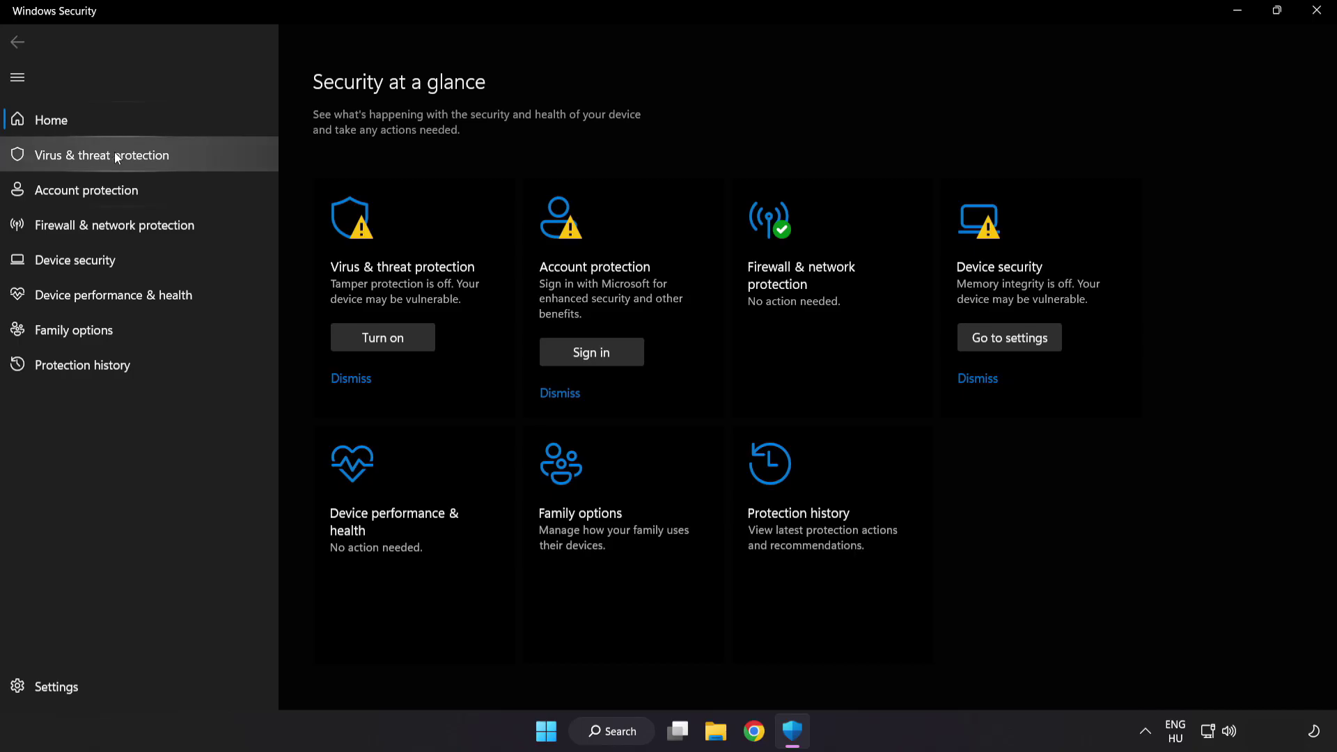
# - Go through Virus & threat protection and Manage settings to the Defender Exclusions page
pyautogui.click(204, 158)
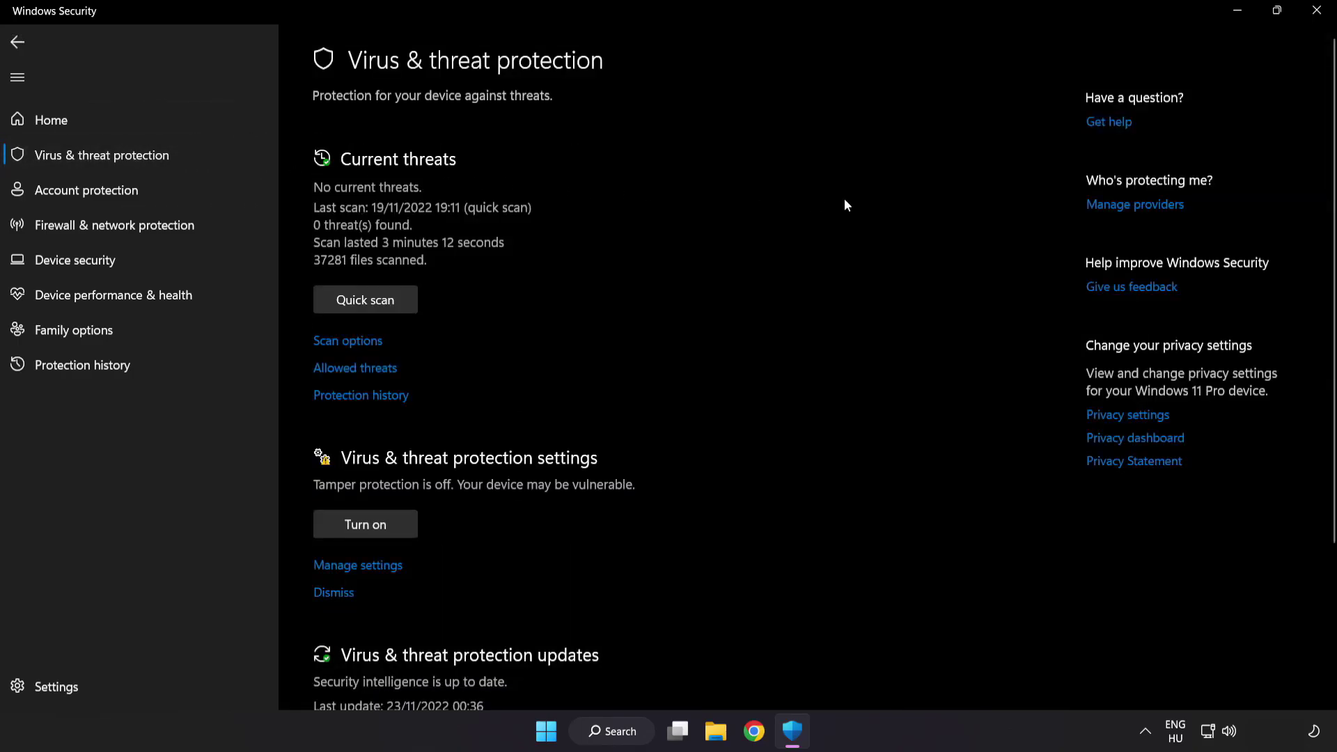
pyautogui.scroll(-4, 845, 206)
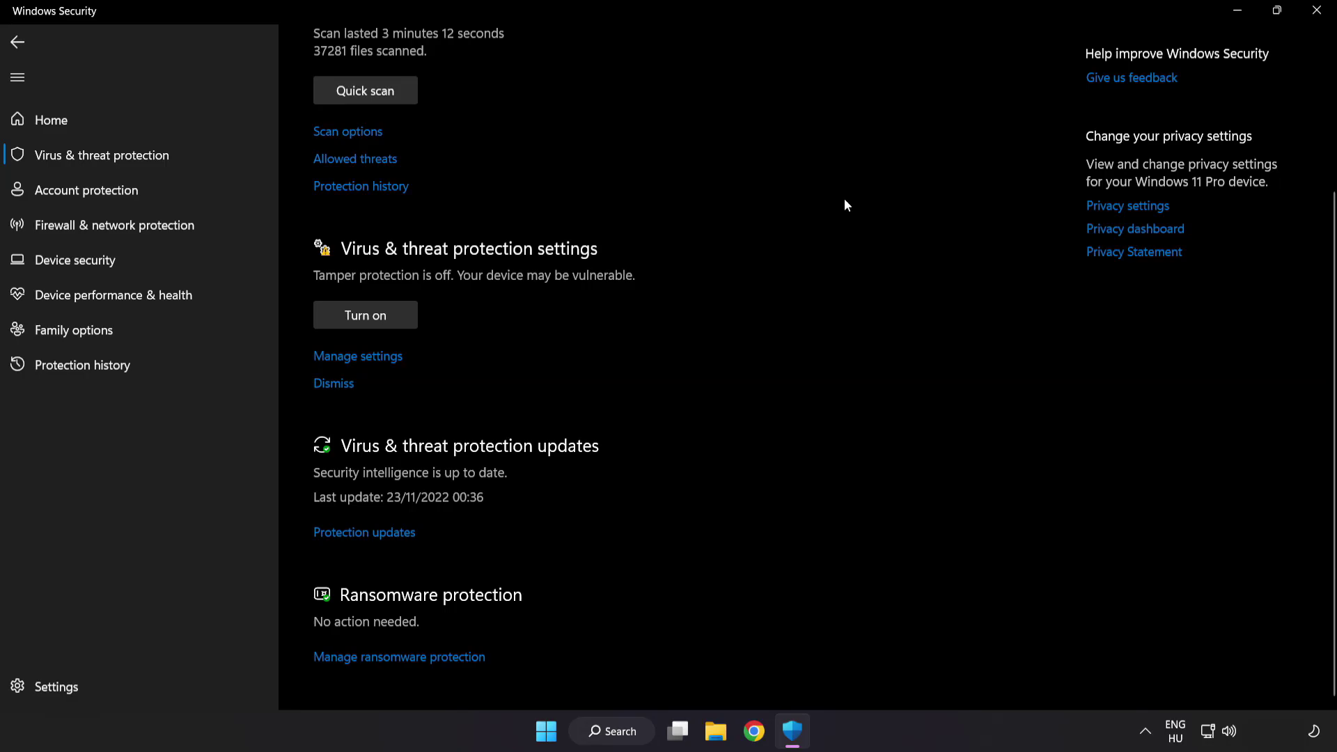
pyautogui.click(367, 358)
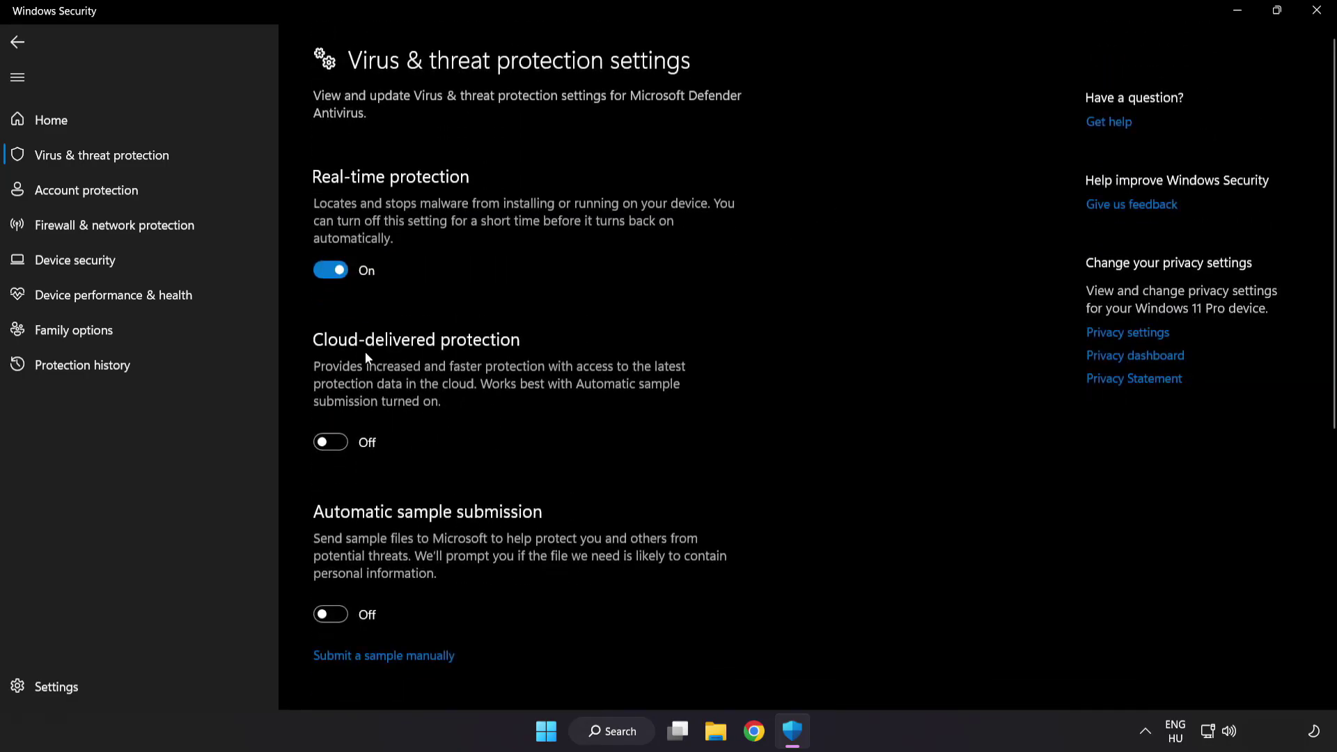
pyautogui.scroll(-2, 778, 366)
pyautogui.scroll(-5, 778, 366)
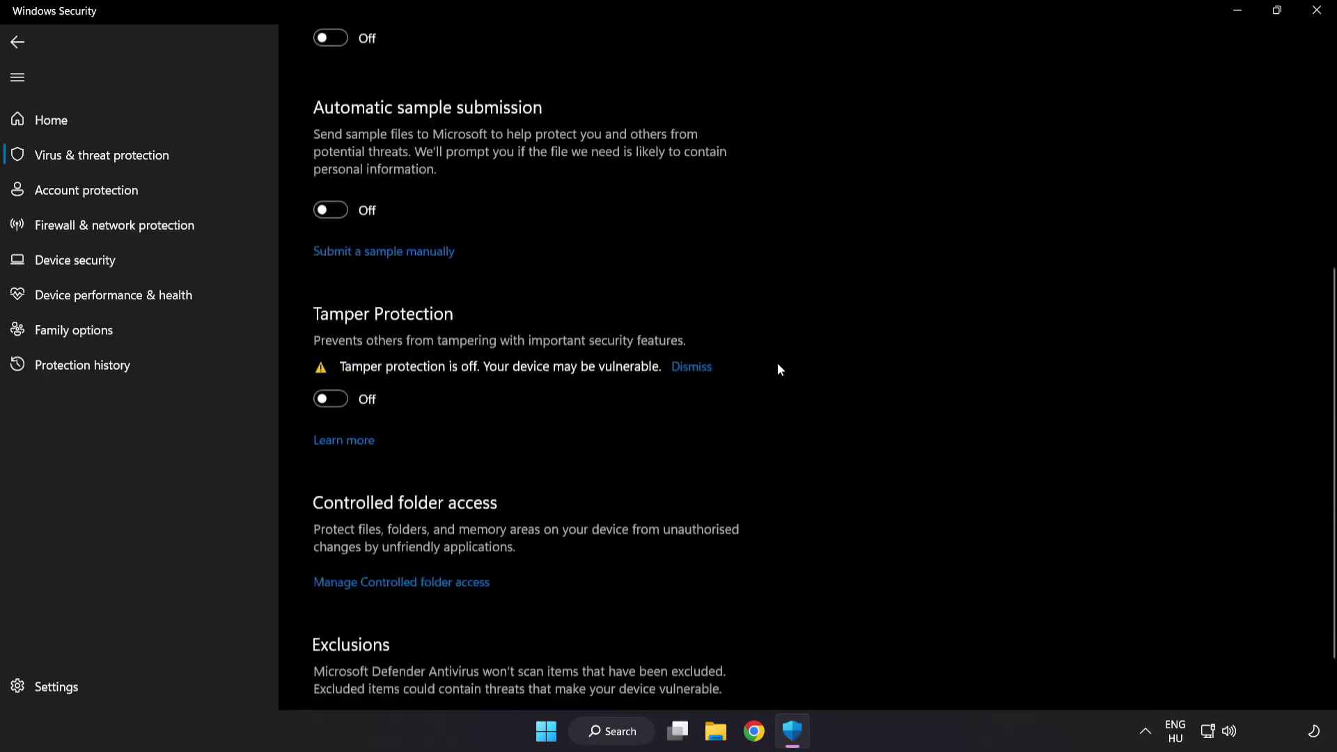
pyautogui.scroll(-1, 778, 366)
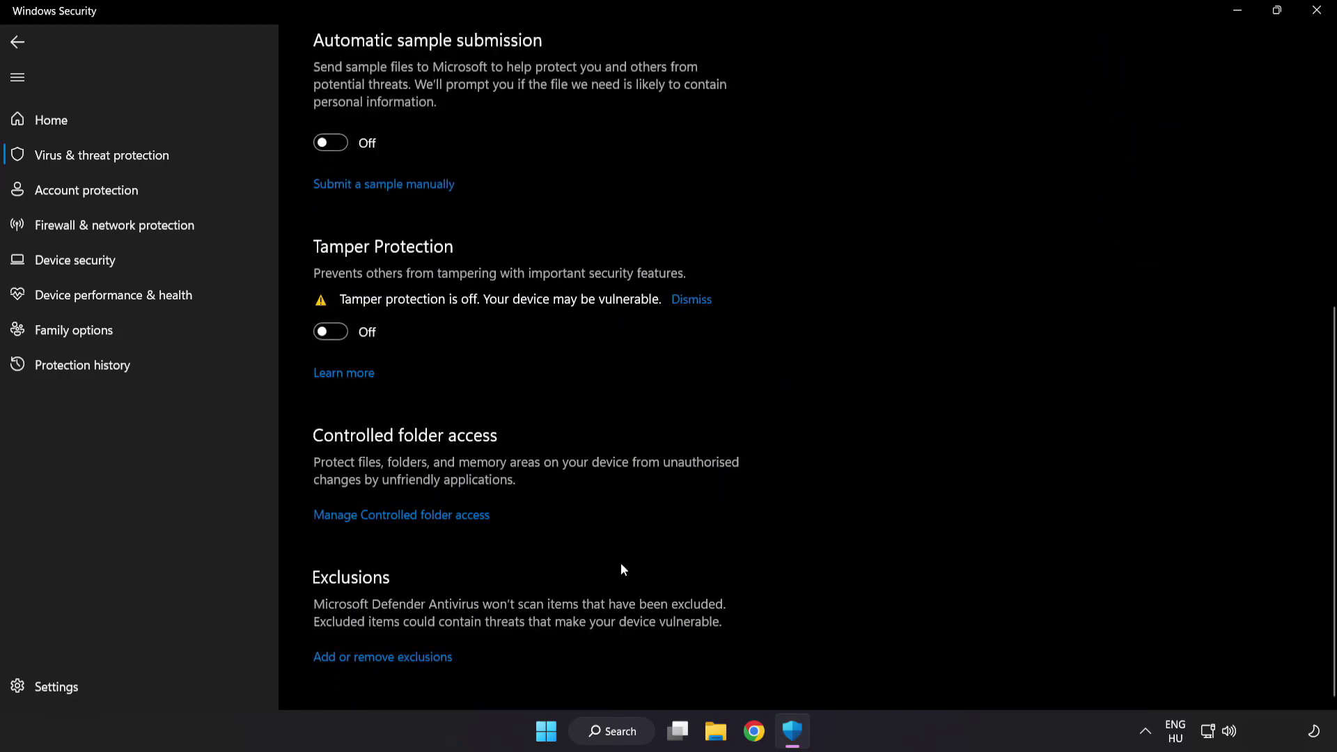
pyautogui.click(389, 659)
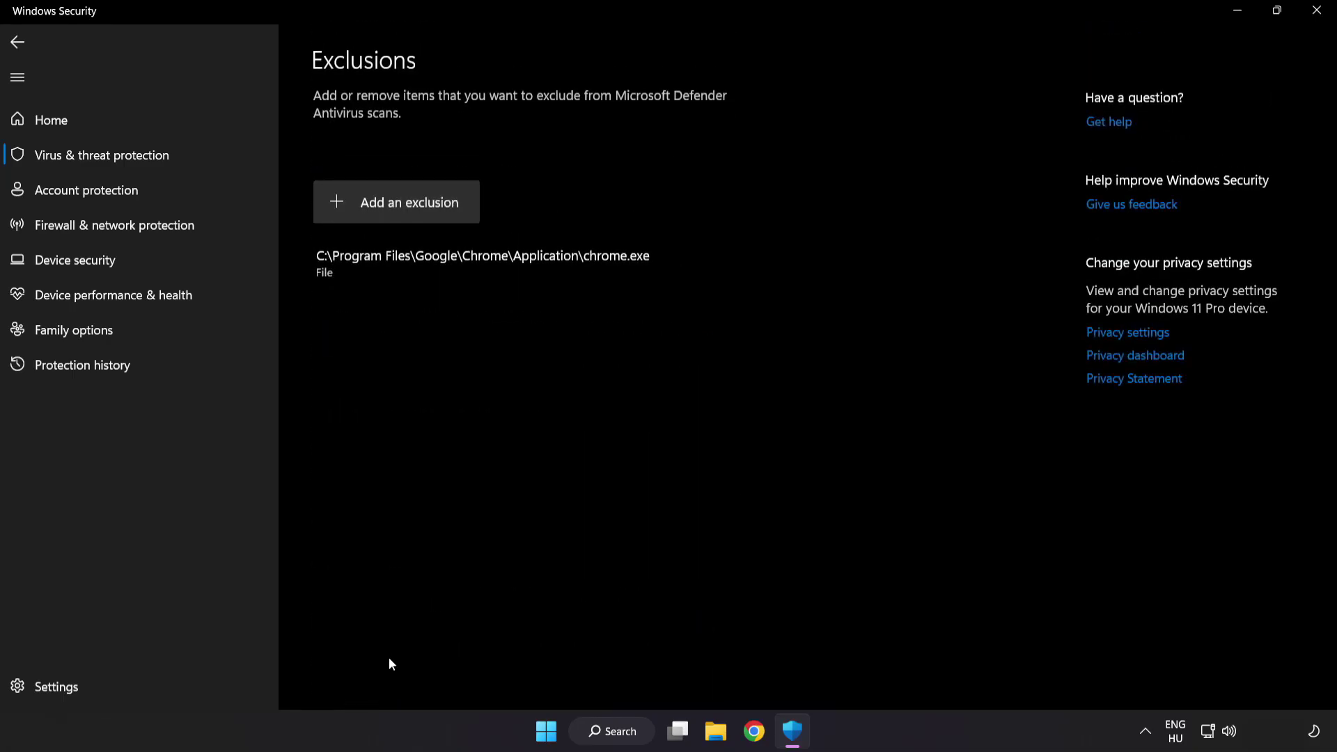
# - Start a new File exclusion and browse to C:\Program Files (x86)
pyautogui.click(398, 215)
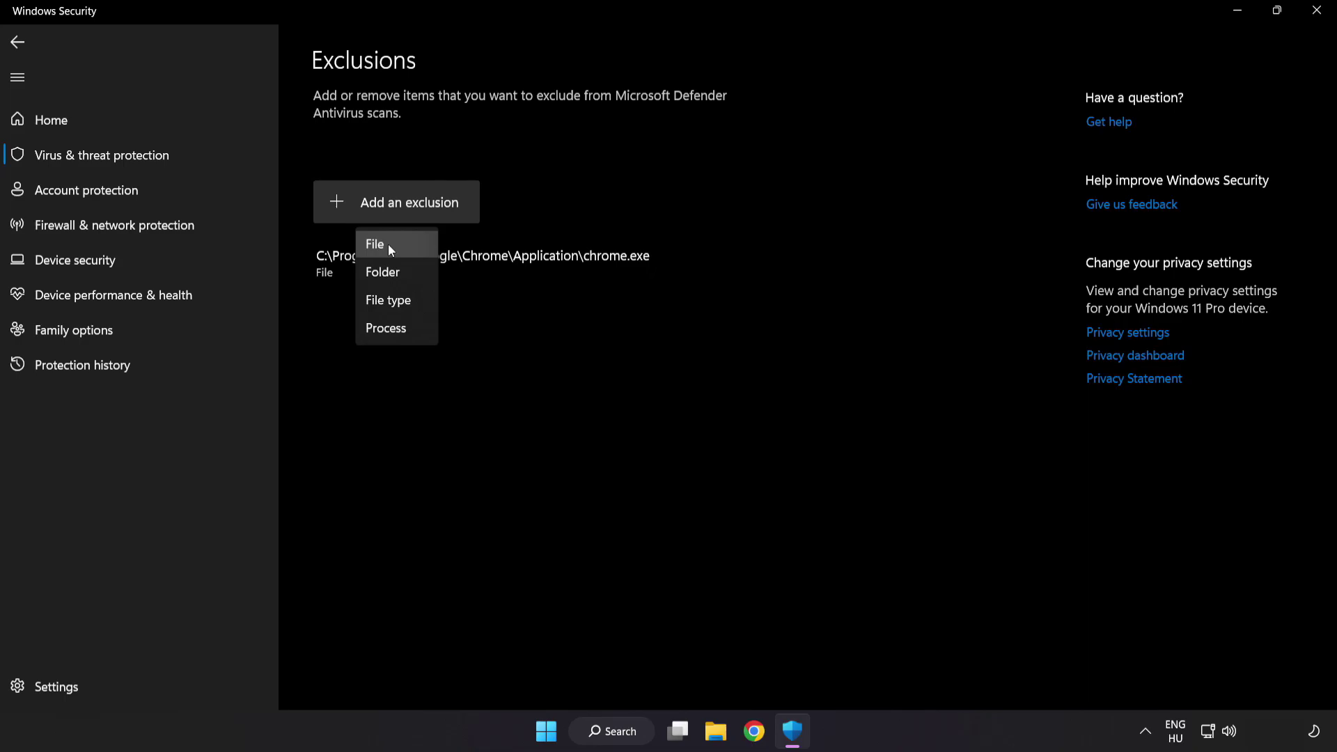
pyautogui.click(388, 243)
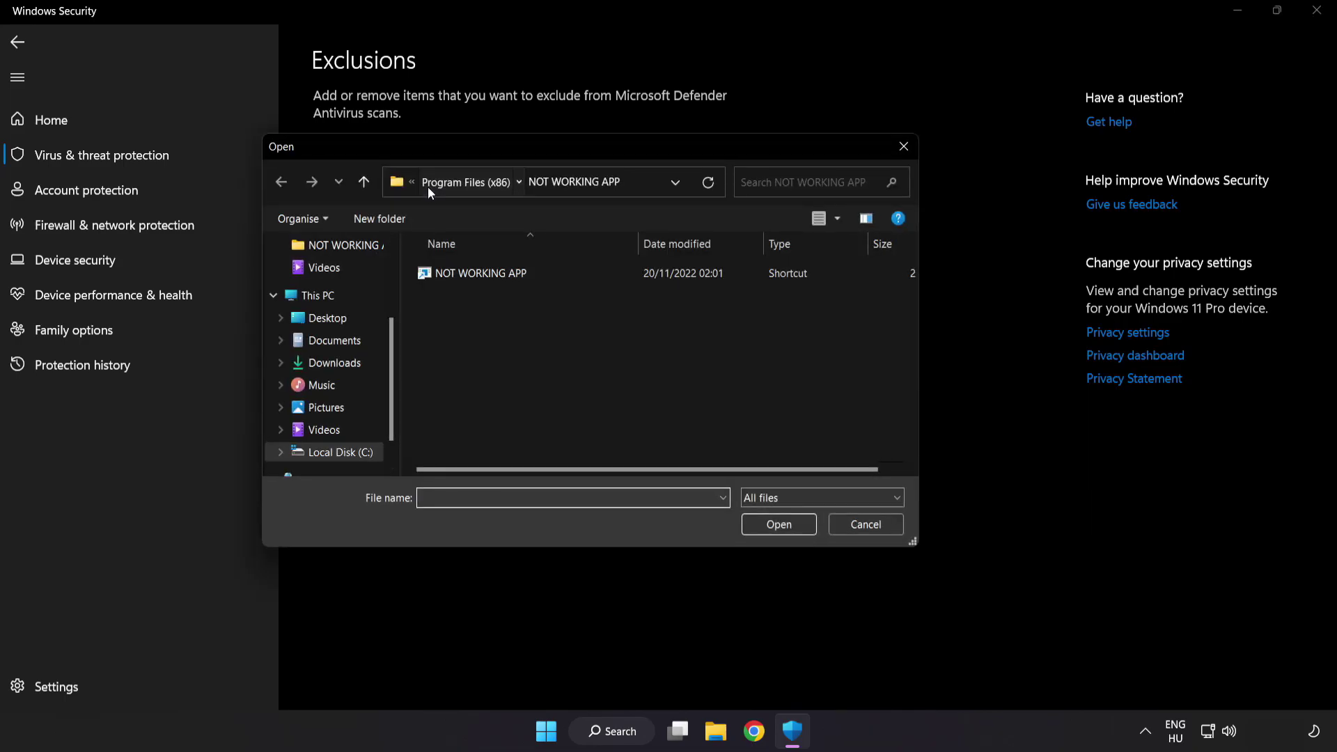
pyautogui.click(427, 187)
pyautogui.click(439, 181)
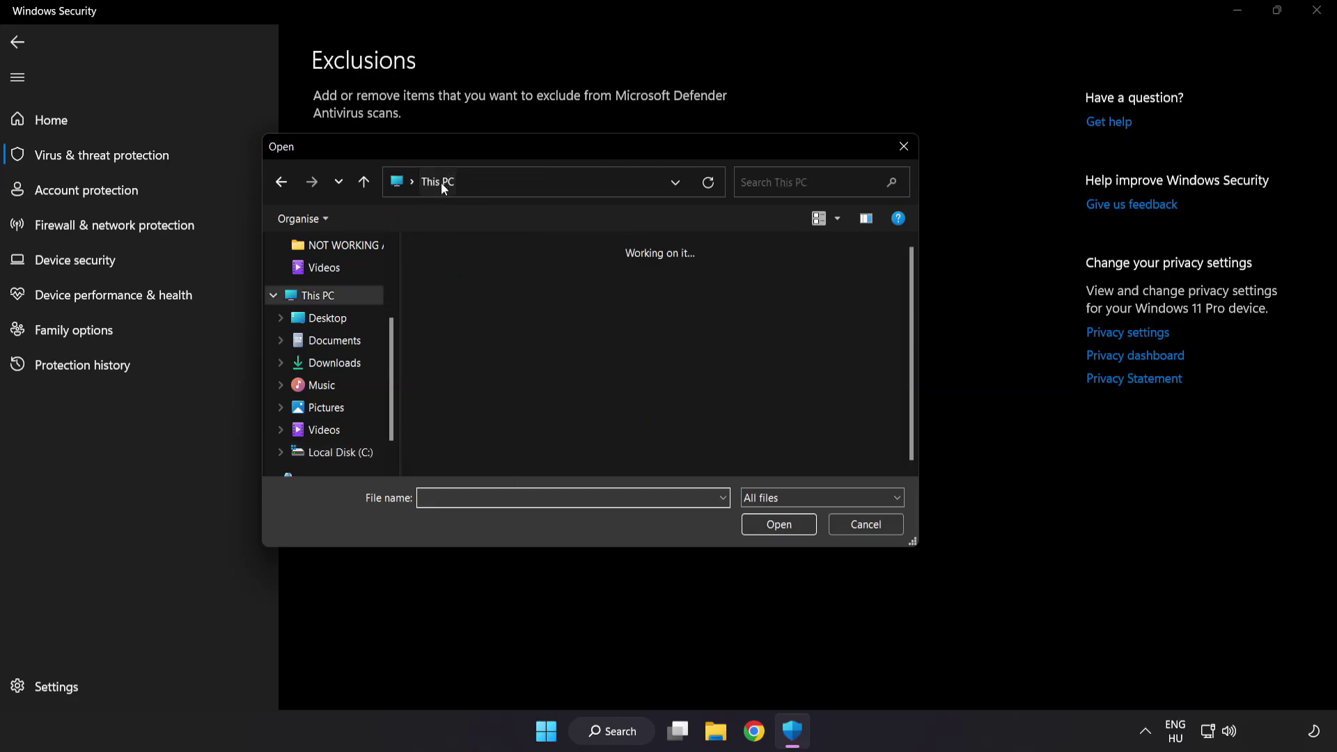
pyautogui.doubleClick(498, 456)
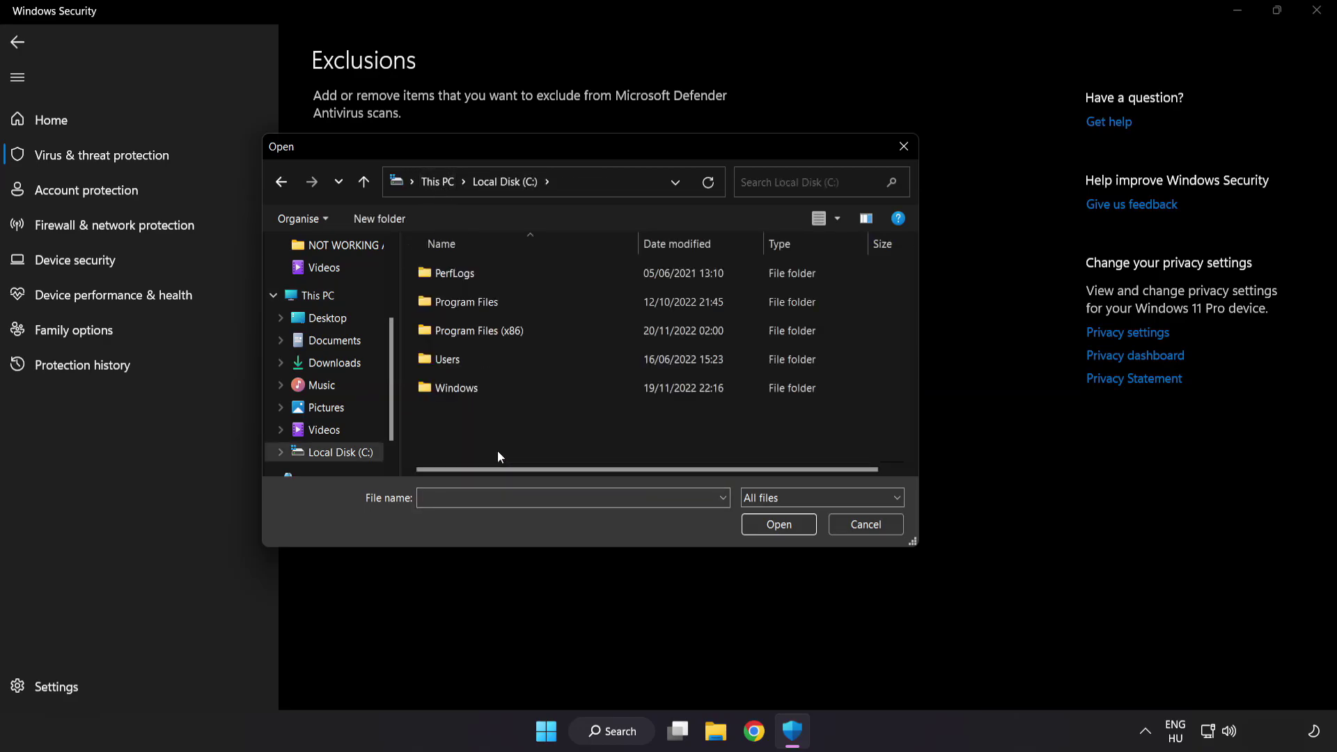
pyautogui.doubleClick(512, 322)
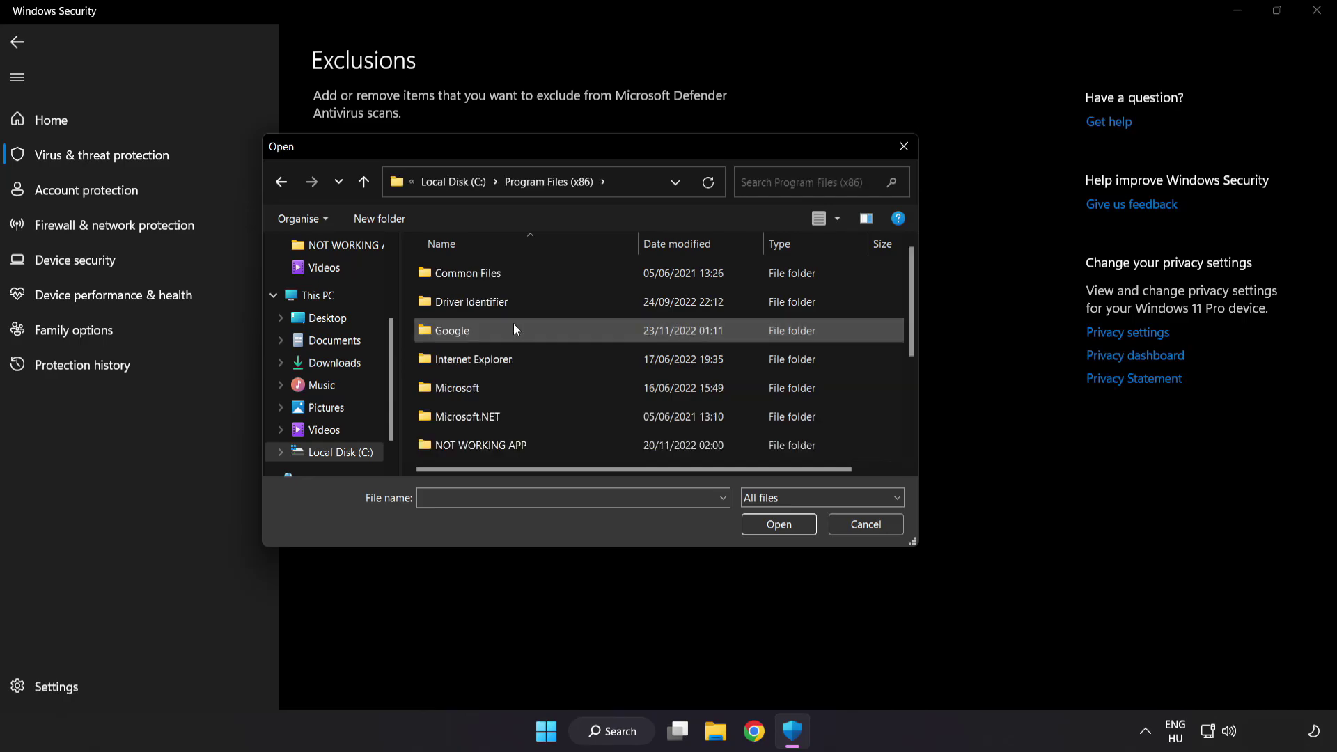
pyautogui.scroll(-1, 494, 459)
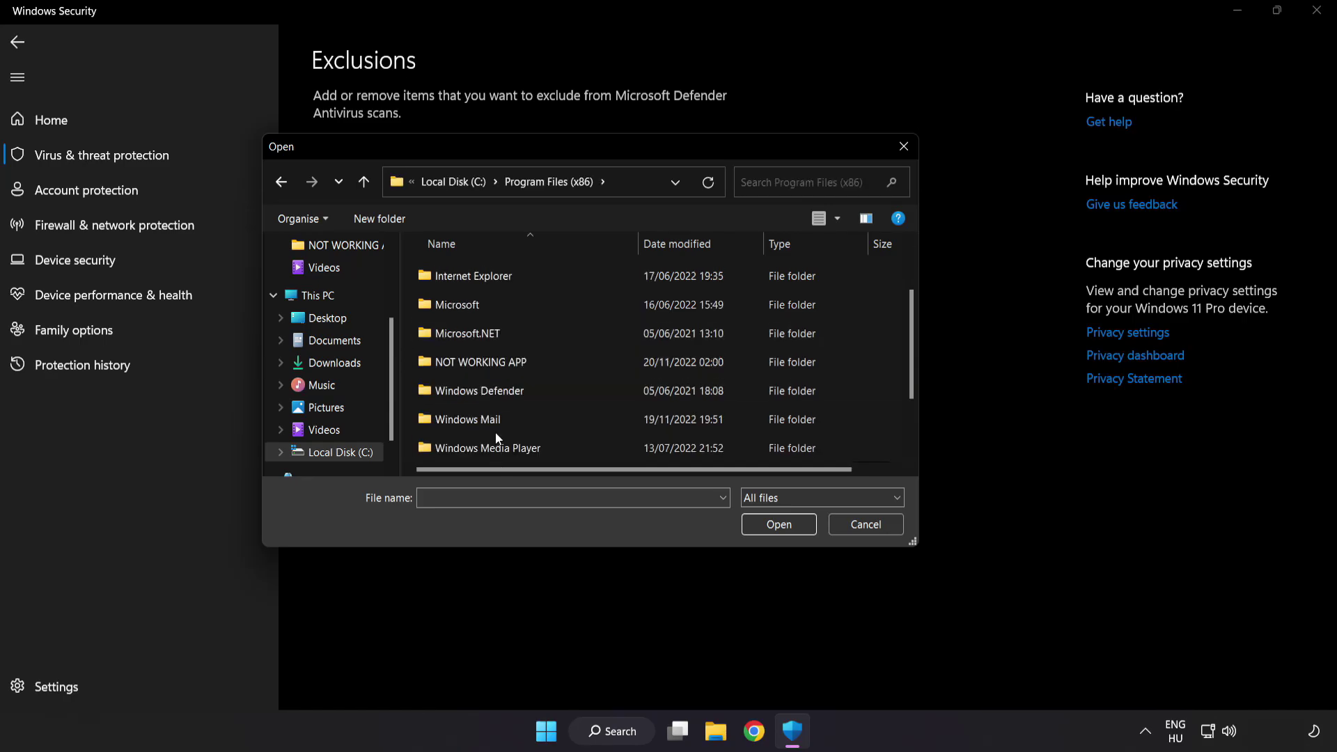
# - Choose the shortcut in the NOT WORKING APP folder as the excluded file, then close Windows Security
pyautogui.click(500, 364)
pyautogui.doubleClick(531, 362)
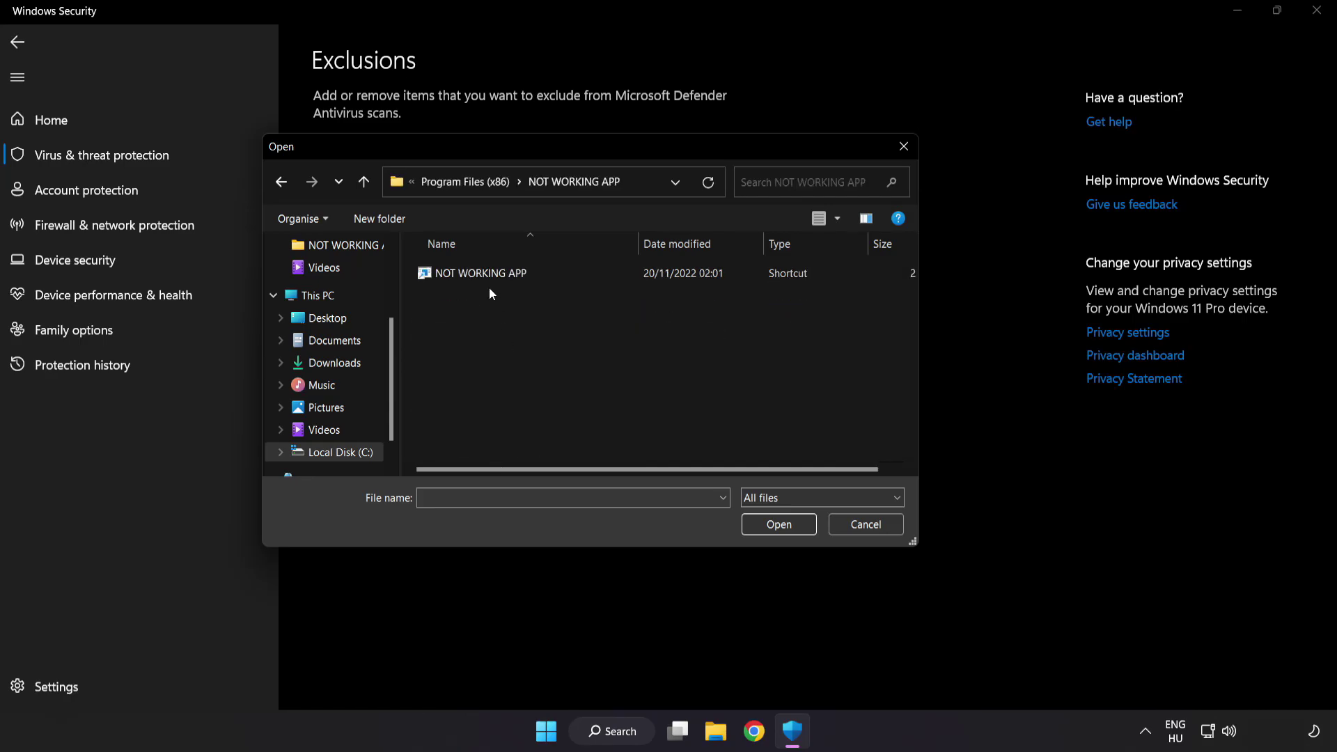
pyautogui.click(449, 278)
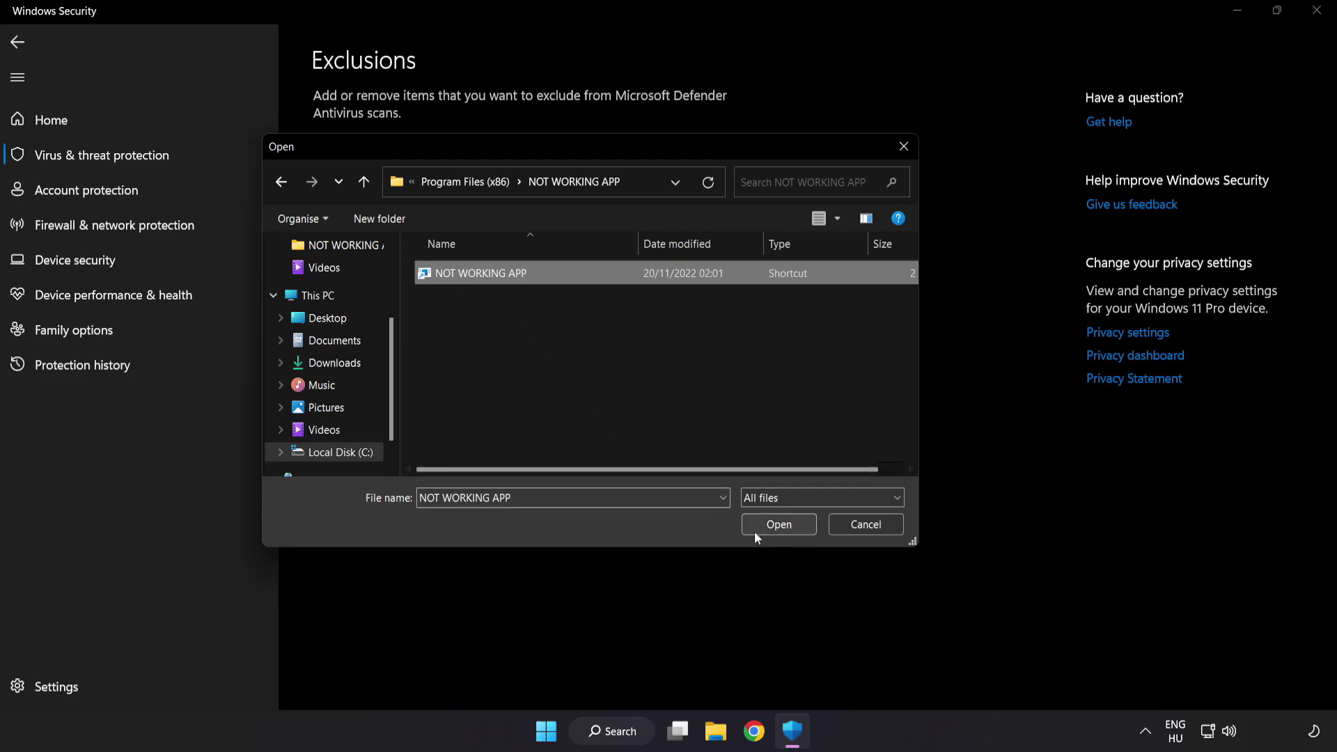
pyautogui.click(781, 526)
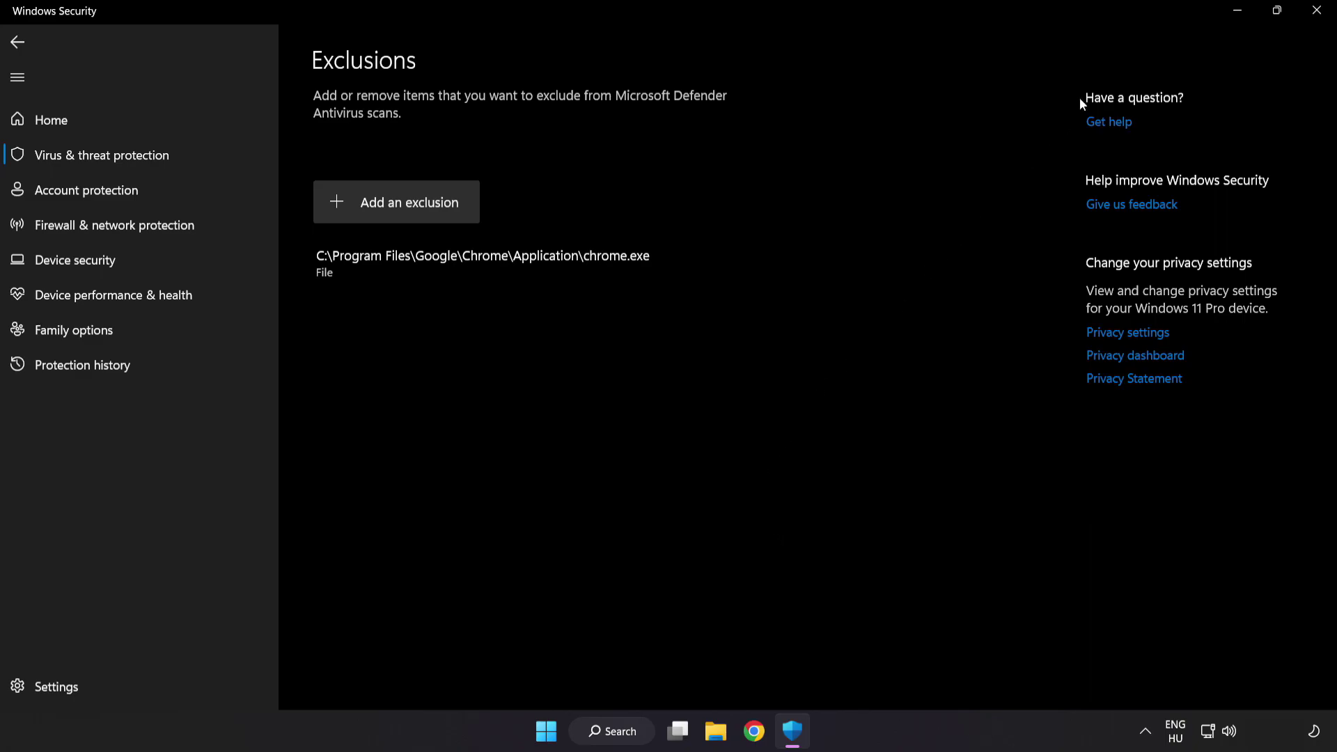
pyautogui.click(1314, 21)
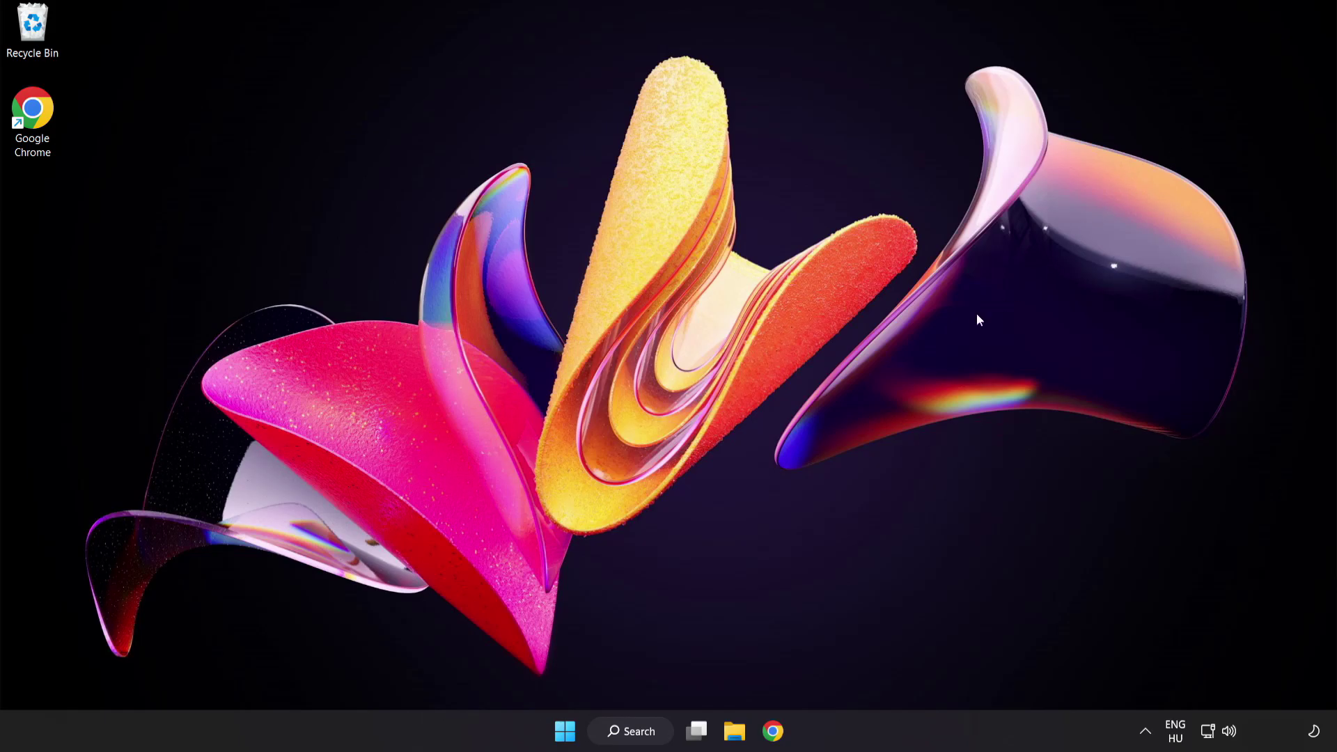
# - Show the Start menu's power options, including Restart
pyautogui.click(564, 731)
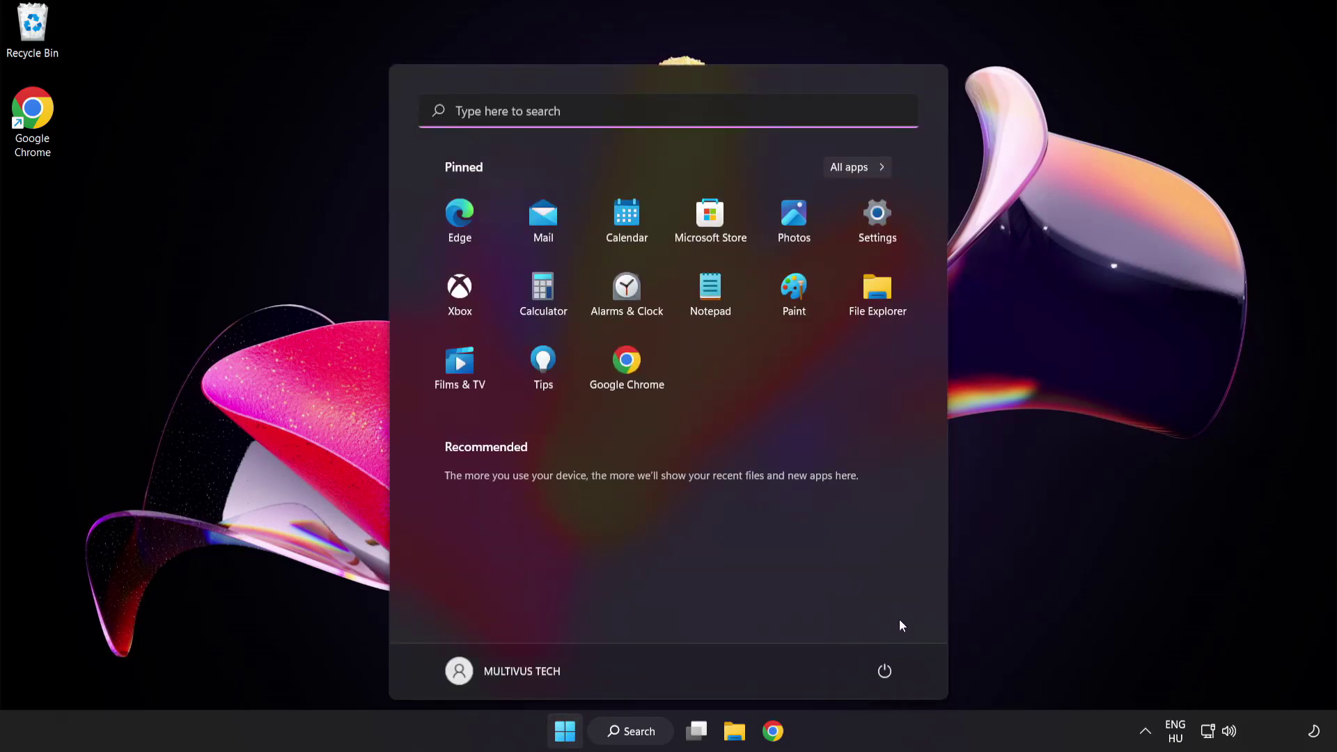
pyautogui.click(887, 671)
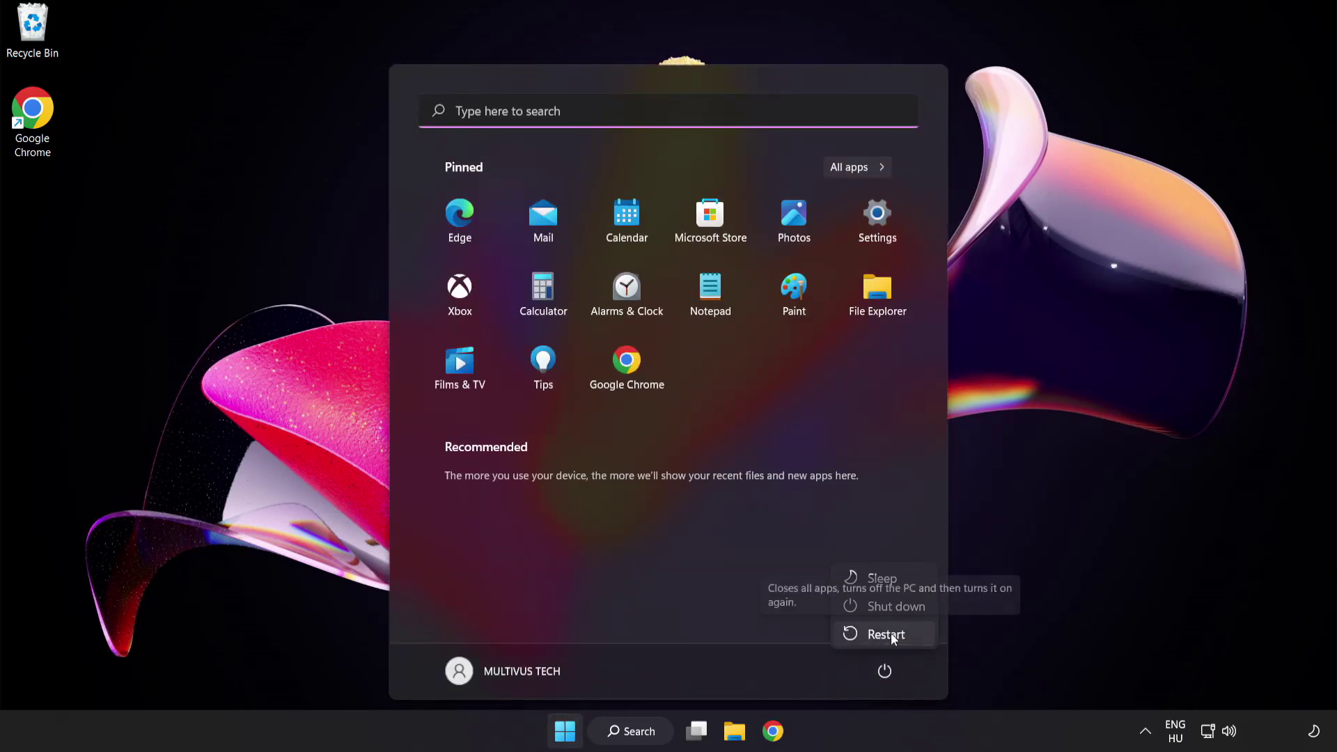